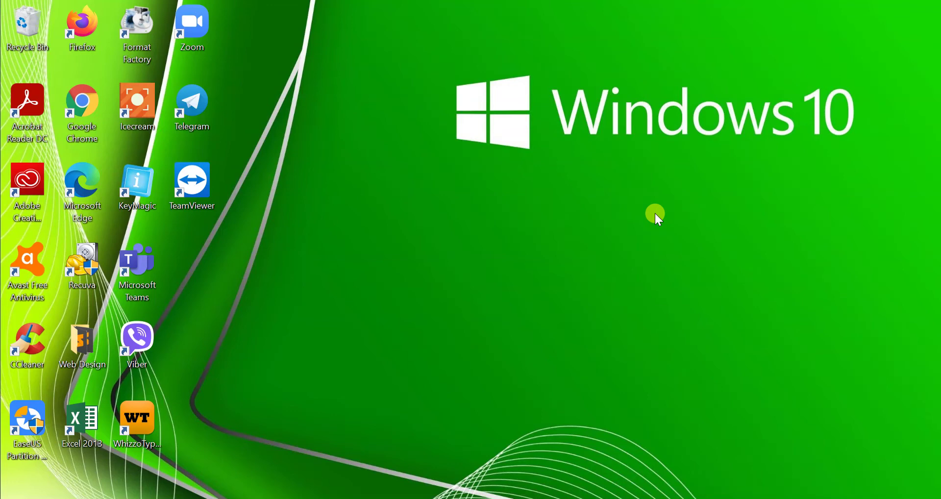
- Refresh the Windows desktop twice, opening and closing File Explorer in between
right_click(316, 142)
click(342, 205)
key(super+e)
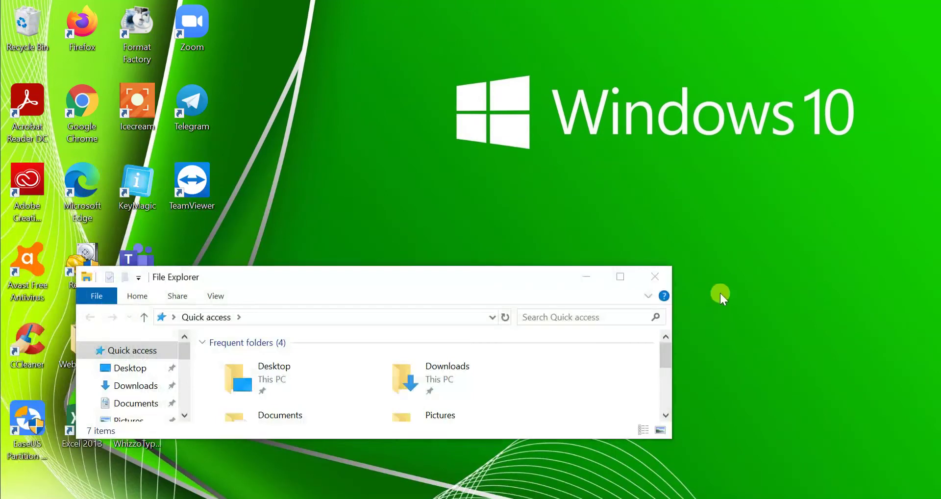
click(656, 277)
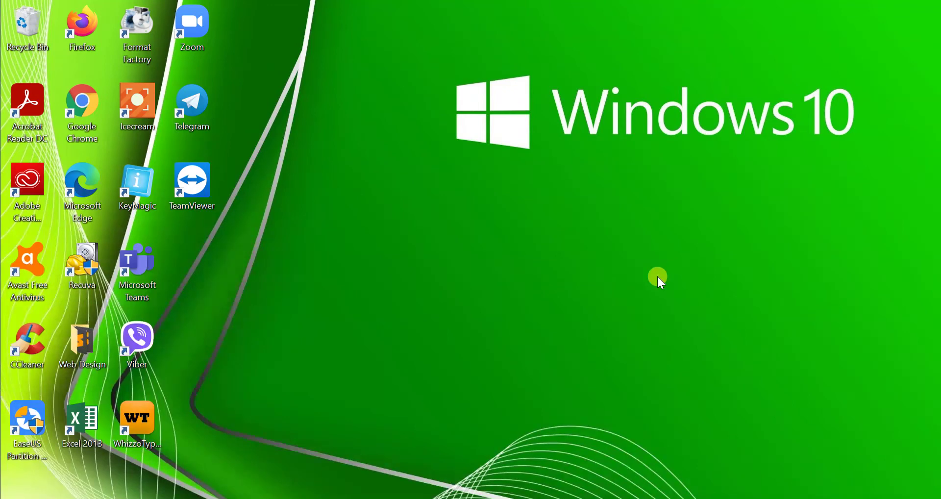
right_click(548, 175)
click(582, 237)
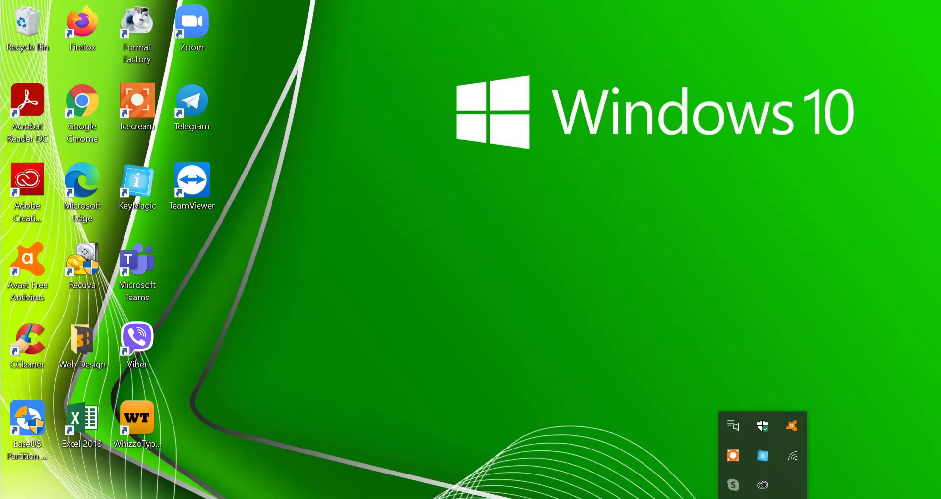
- Check the Windows Wi-Fi network list twice, refreshing the desktop in between
click(794, 463)
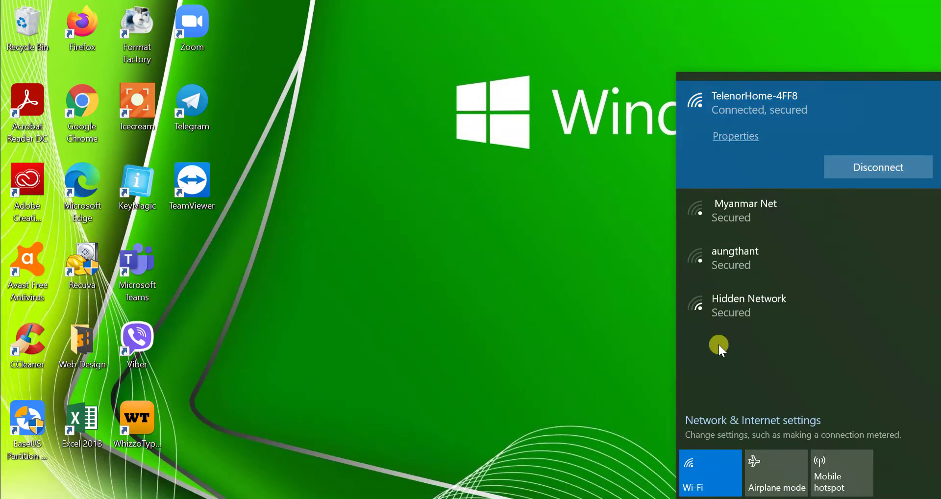
right_click(528, 143)
click(552, 206)
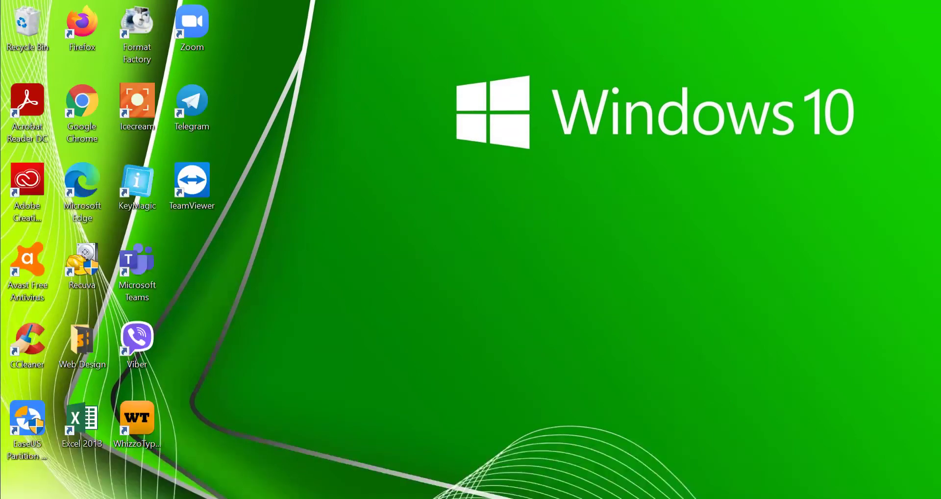
click(764, 496)
click(792, 454)
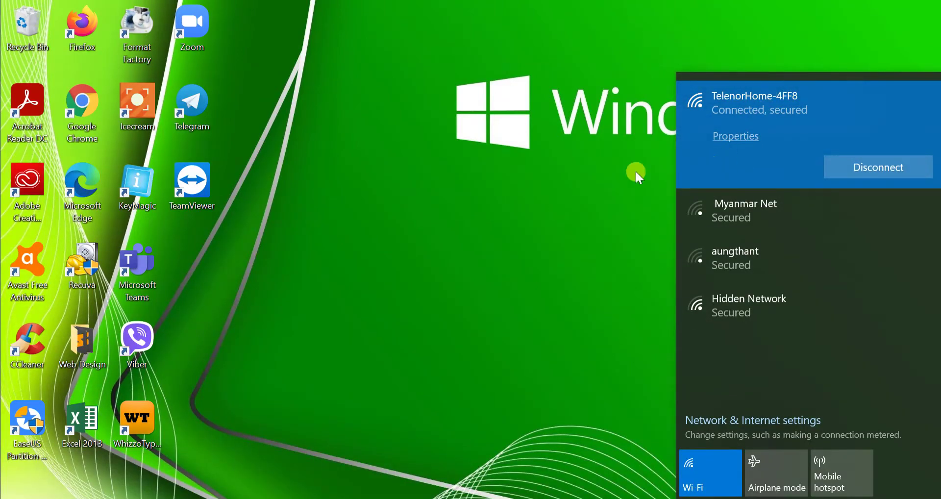
click(521, 224)
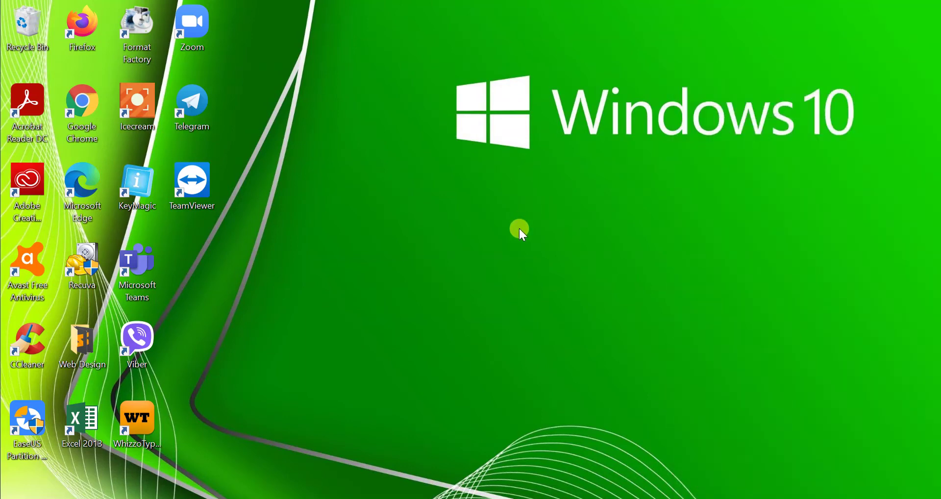
- Refresh the Windows desktop seven more times in a row
right_click(507, 217)
click(532, 282)
right_click(410, 261)
click(441, 323)
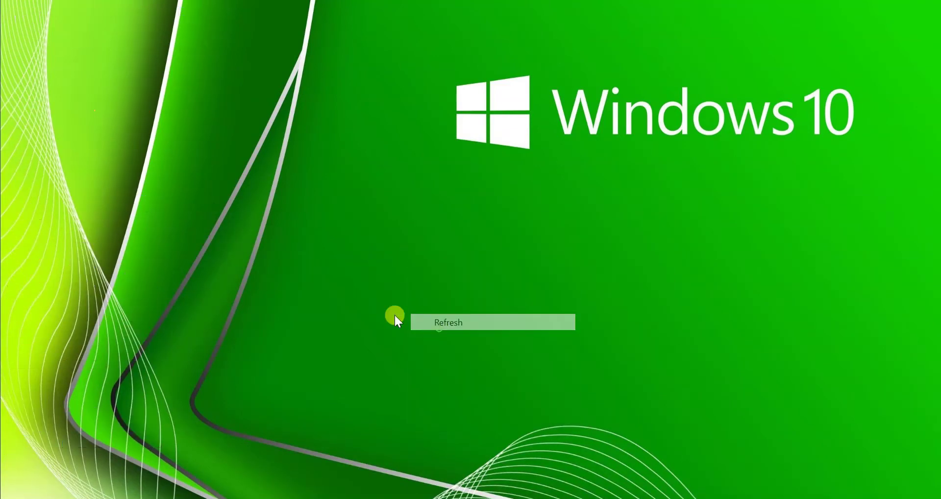
right_click(371, 297)
click(414, 366)
right_click(361, 269)
click(418, 334)
right_click(384, 224)
click(422, 289)
right_click(400, 255)
click(426, 320)
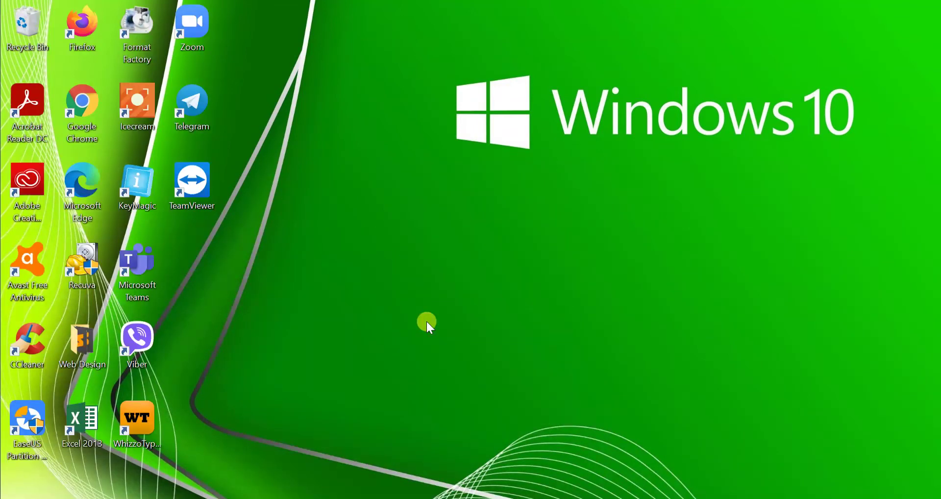
right_click(362, 177)
click(405, 248)
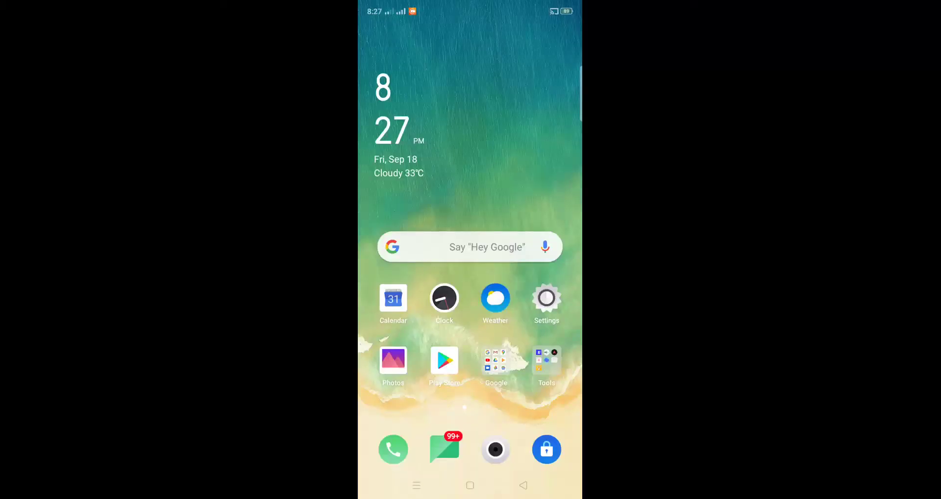
- Turn on the OPPO phone's cellular data from quick settings and close the shade
mouse_move(539, 196)
mouse_down()
mouse_move(392, 196)
mouse_move(539, 196)
mouse_up()
drag(539, 196, 392, 196)
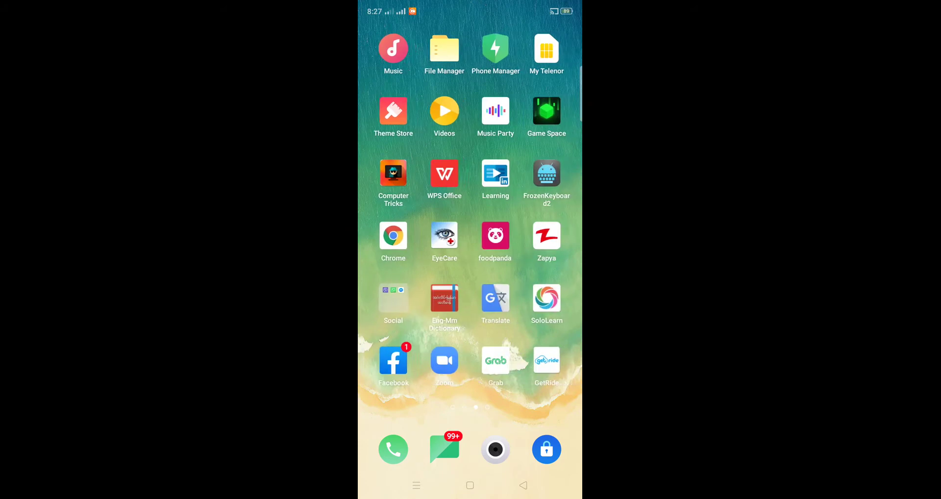
drag(393, 196, 539, 196)
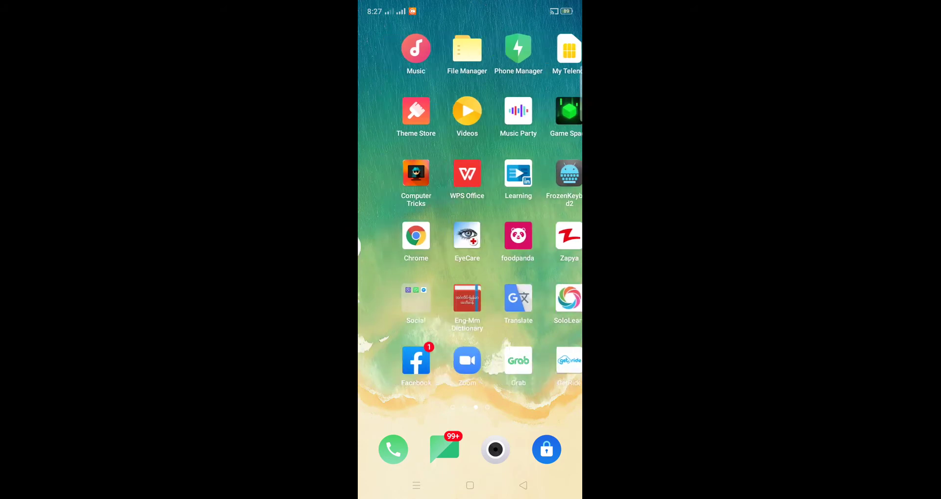
drag(469, 5, 470, 294)
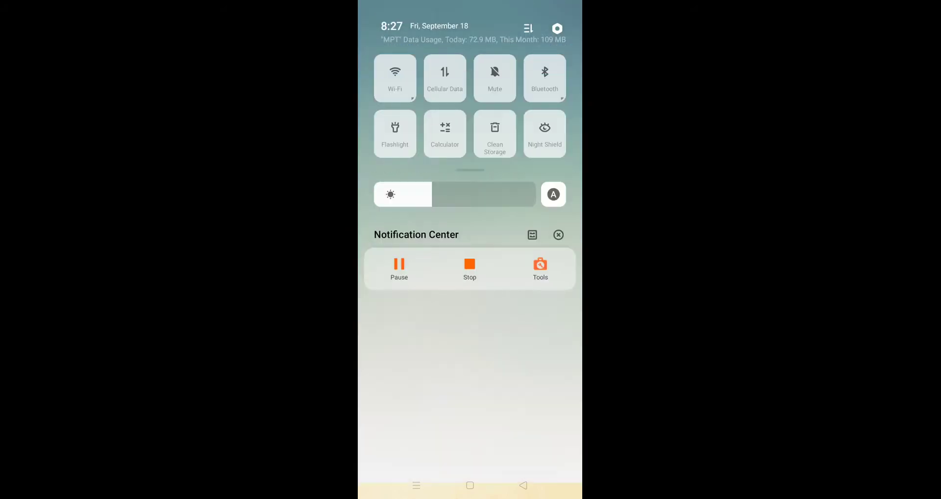
click(444, 79)
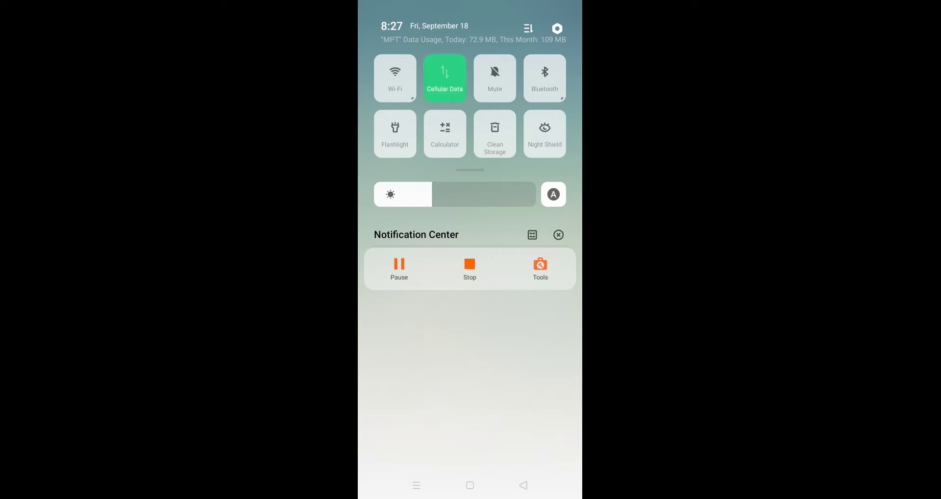
drag(470, 441, 470, 147)
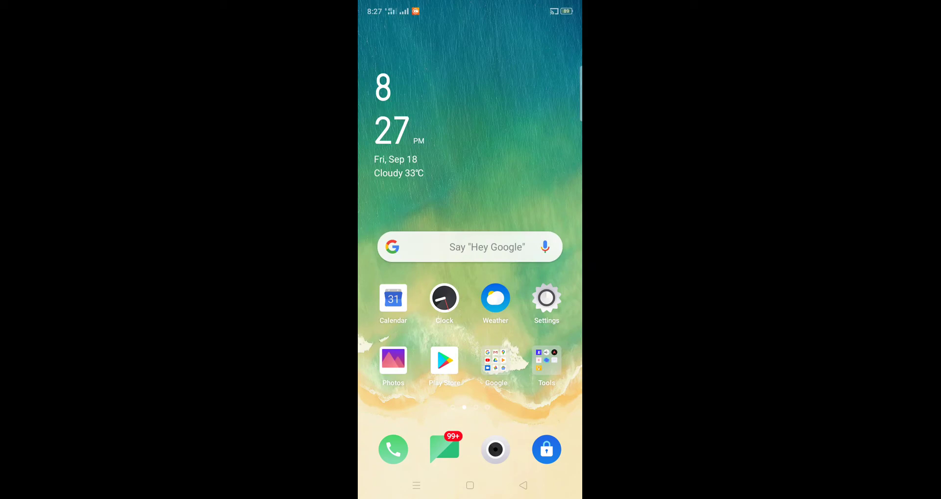
- Open the phone's Settings and reach Other Wireless Connections, reopening it after backing out once
click(547, 298)
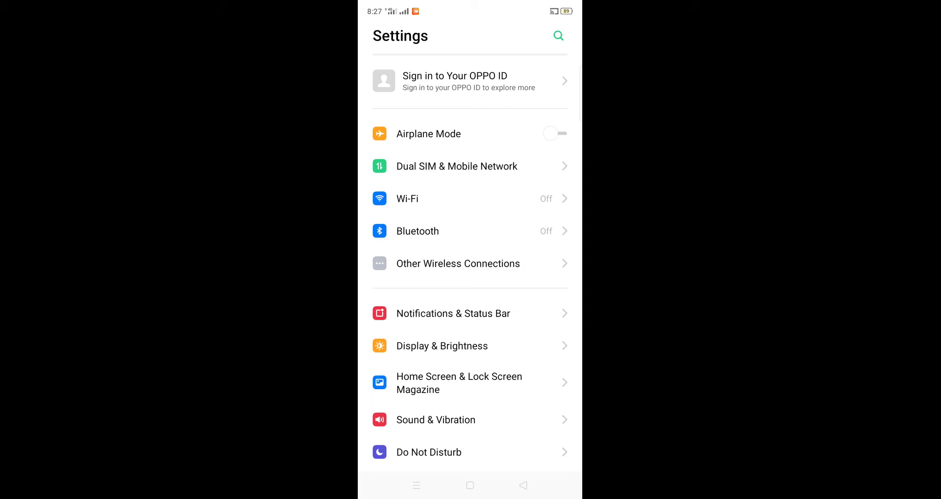
scroll(470, 245, down, 1)
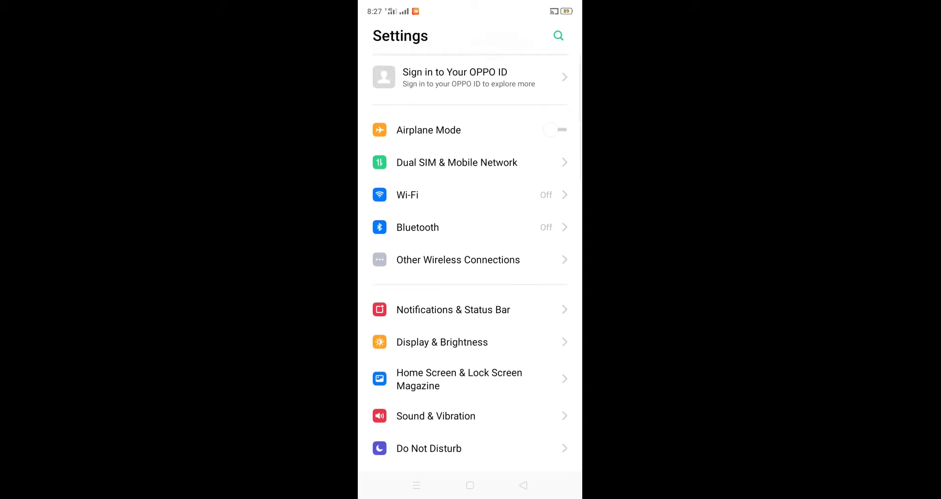
scroll(470, 245, down, 3)
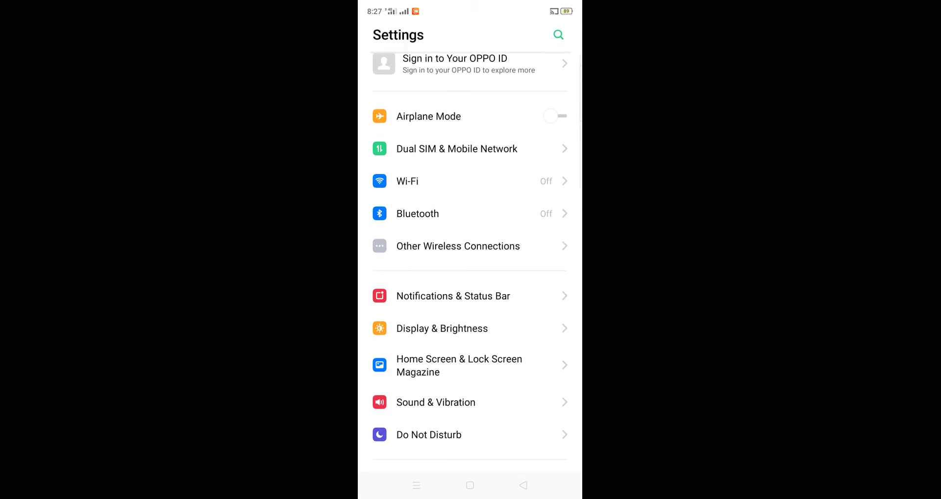
scroll(470, 245, up, 3)
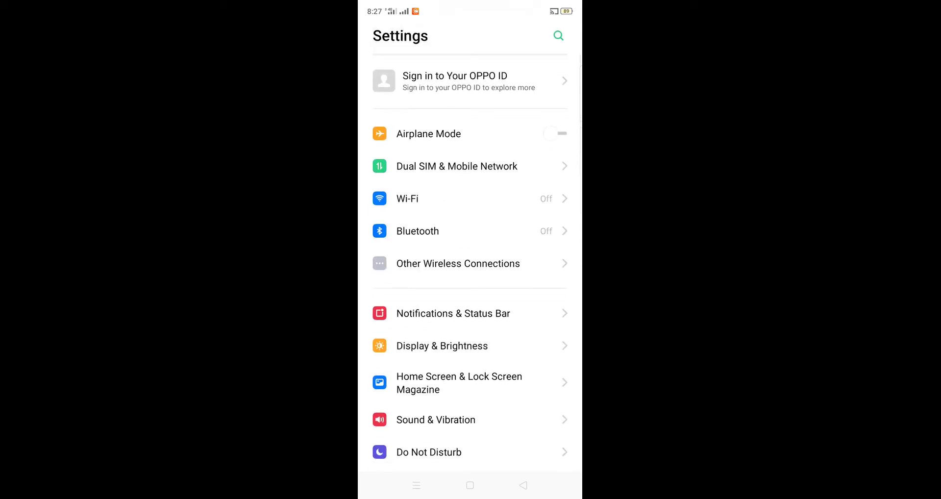
click(458, 263)
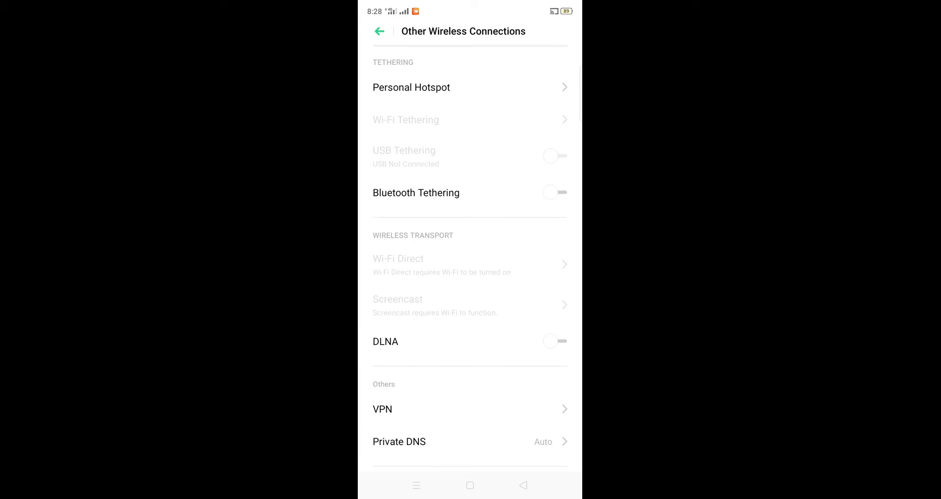
key(Escape)
scroll(470, 270, up, 1)
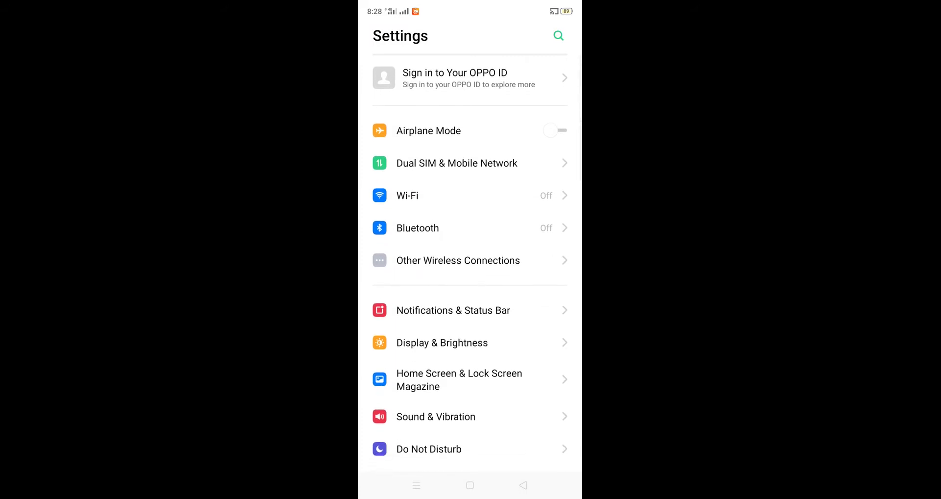
scroll(469, 231, down, 1)
scroll(470, 248, down, 1)
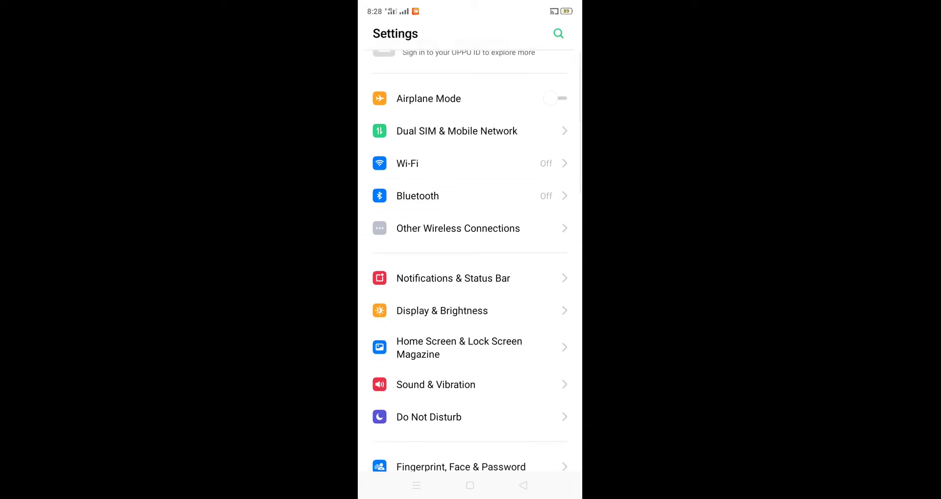
scroll(470, 248, up, 2)
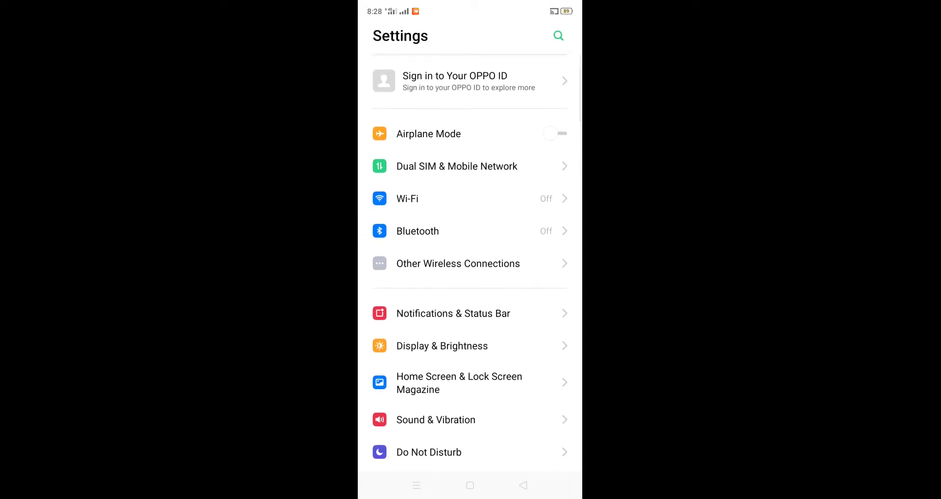
click(458, 263)
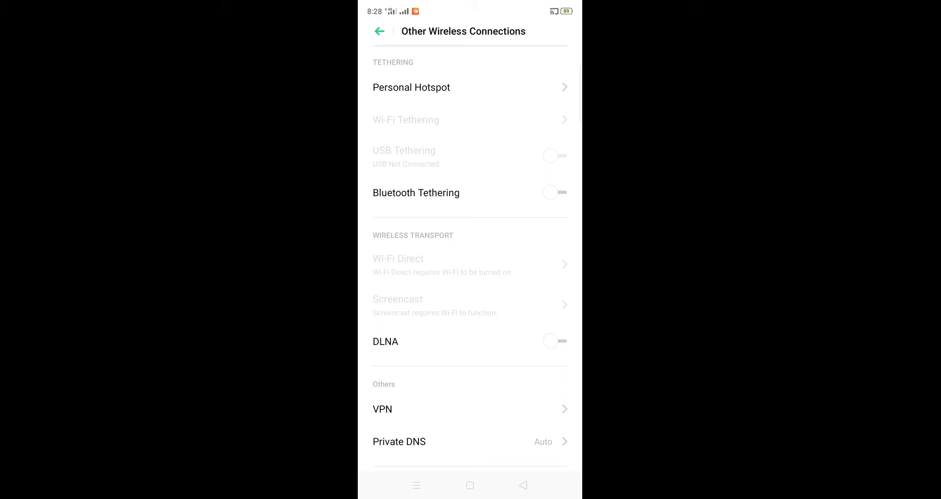
- Open Personal Hotspot Settings and check the OPPO A5 2020 hotspot uses WPA2 PSK security
click(411, 88)
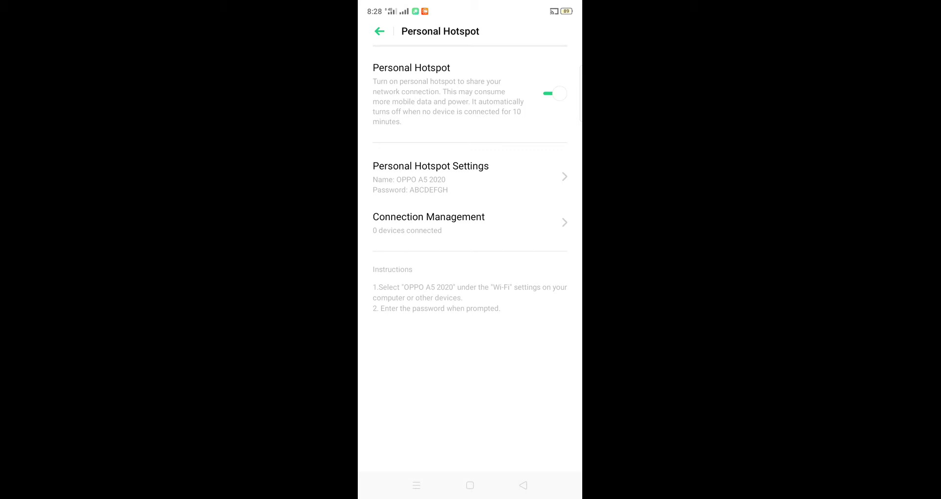
click(431, 176)
click(430, 176)
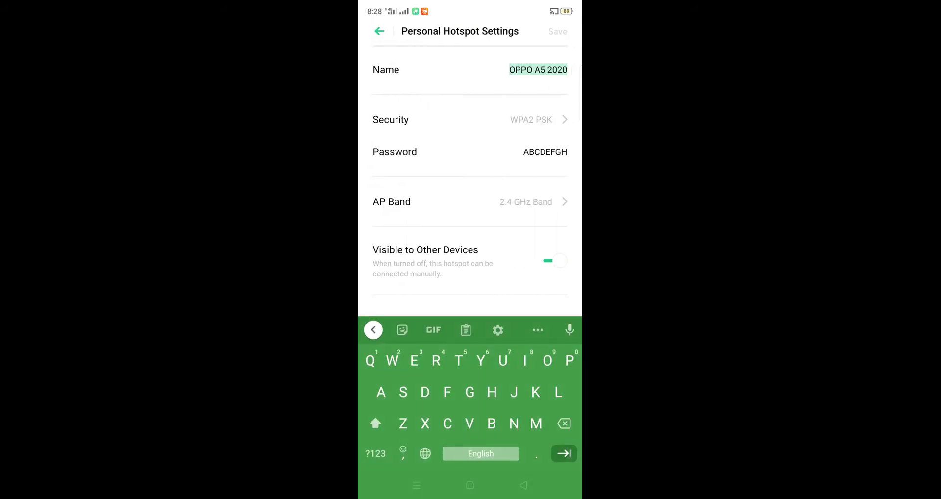
click(567, 69)
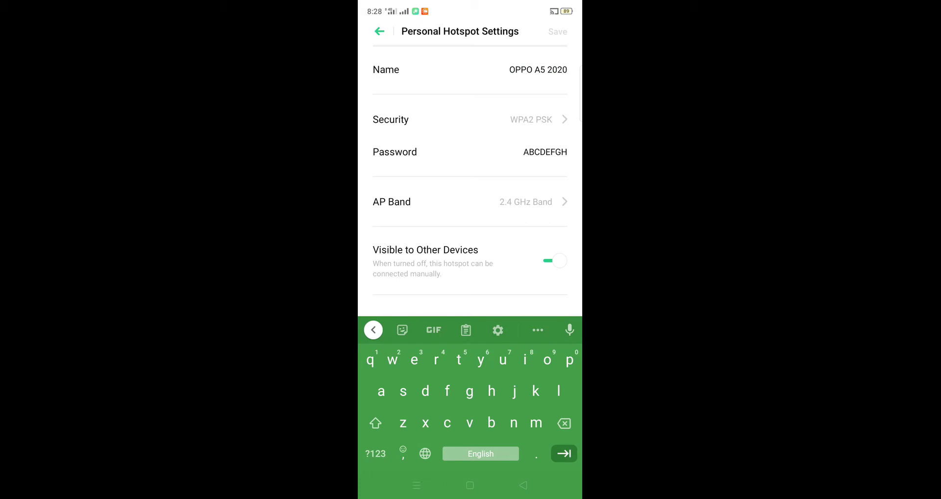
click(471, 119)
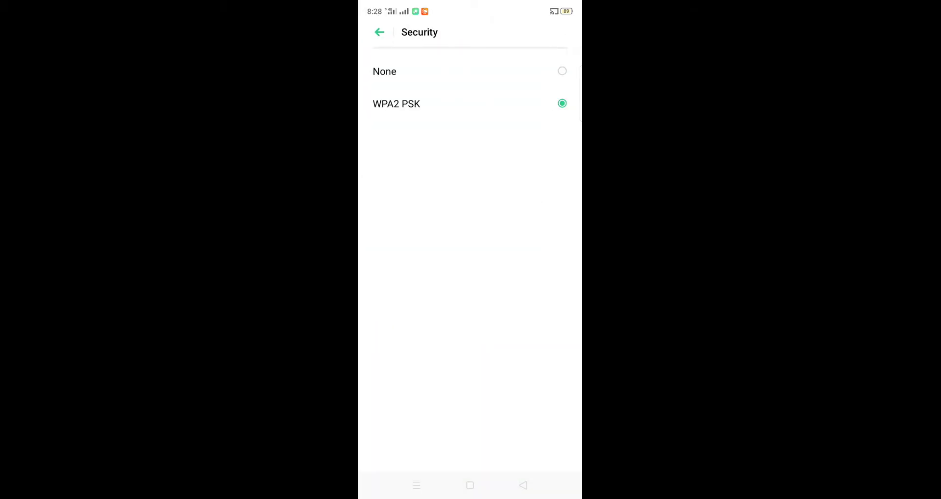
click(379, 32)
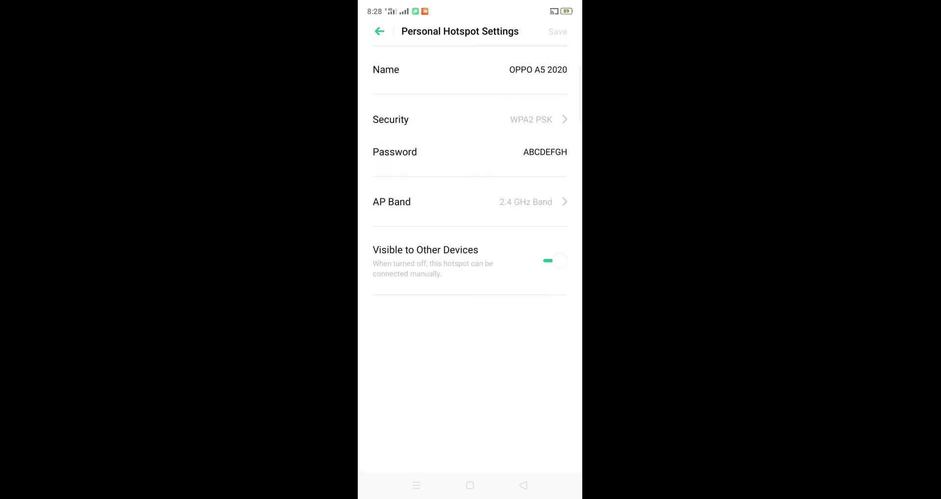
scroll(470, 176, down, 1)
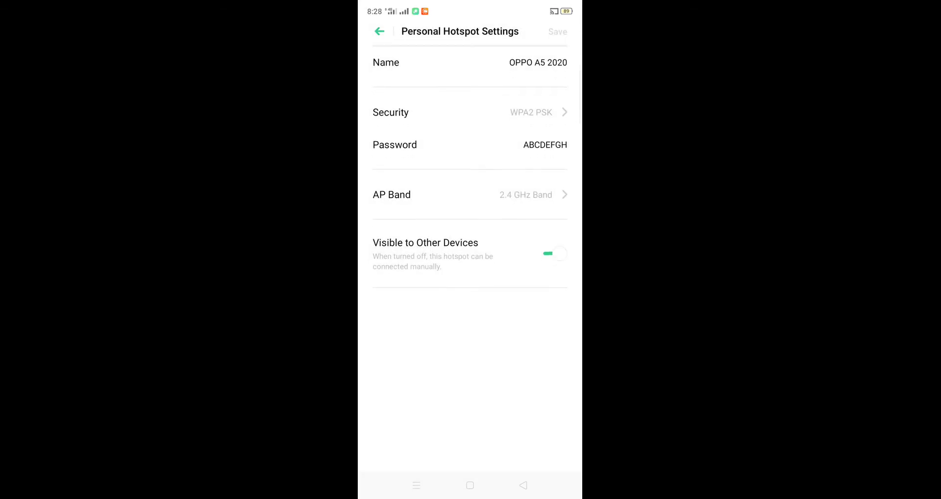
scroll(470, 176, up, 2)
scroll(469, 177, up, 3)
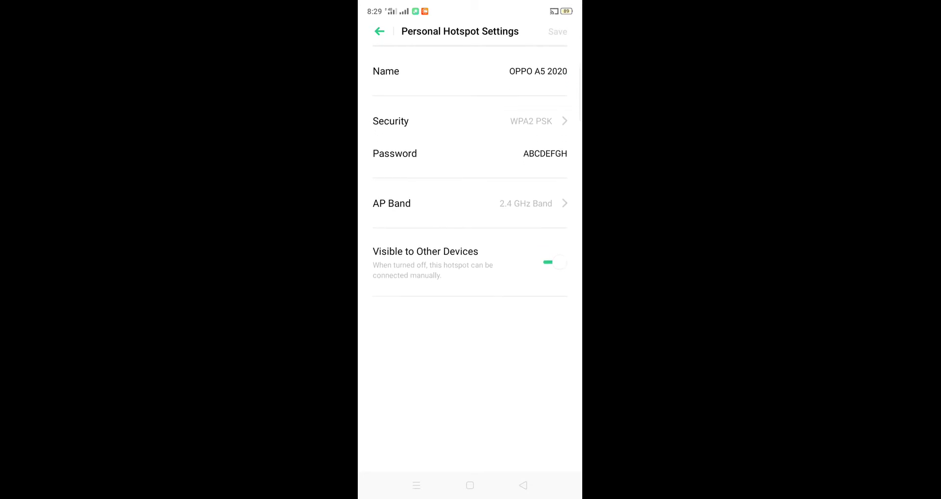
- Start editing the hotspot password and look over the AP band choices
click(524, 152)
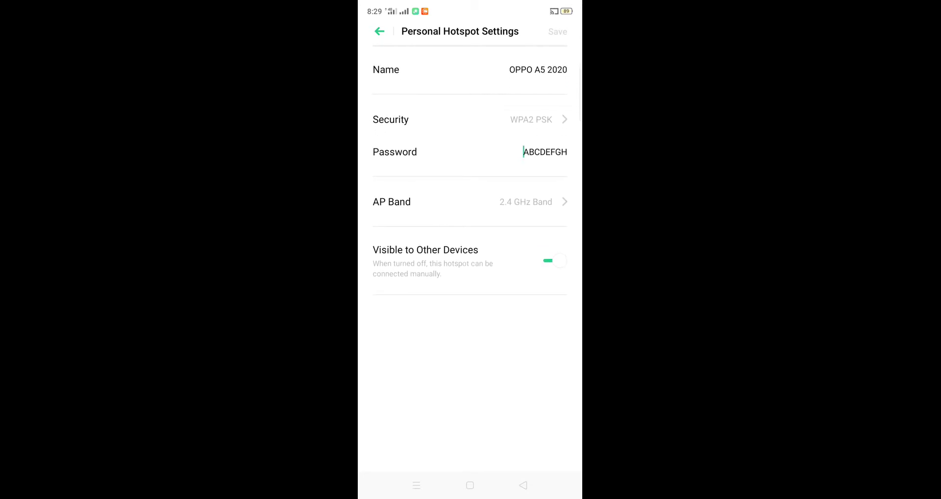
key(BackSpace)
key(BackSpace)
key(BackSpace)
key(BackSpace)
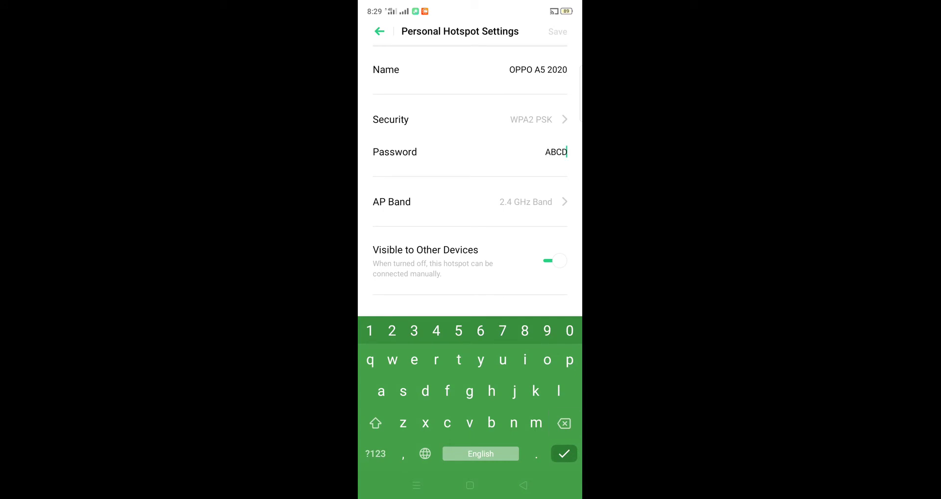
key(BackSpace)
click(567, 153)
click(564, 453)
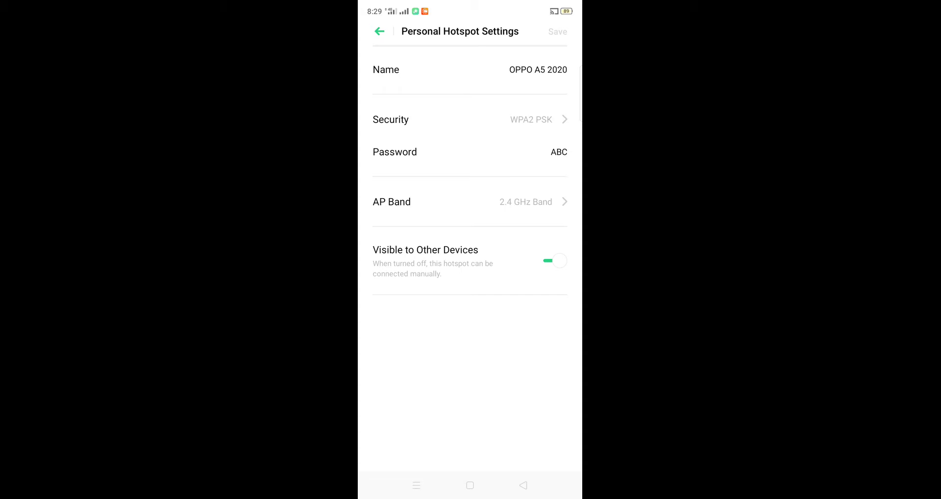
click(469, 202)
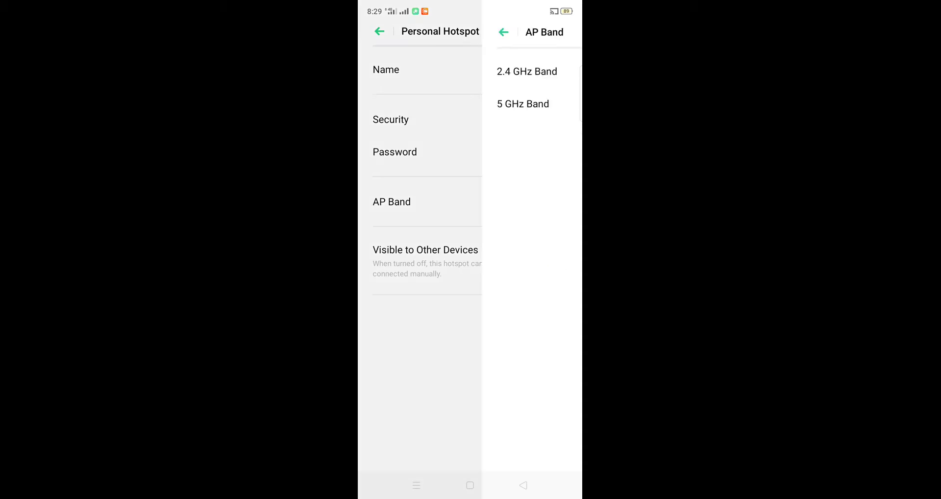
click(379, 32)
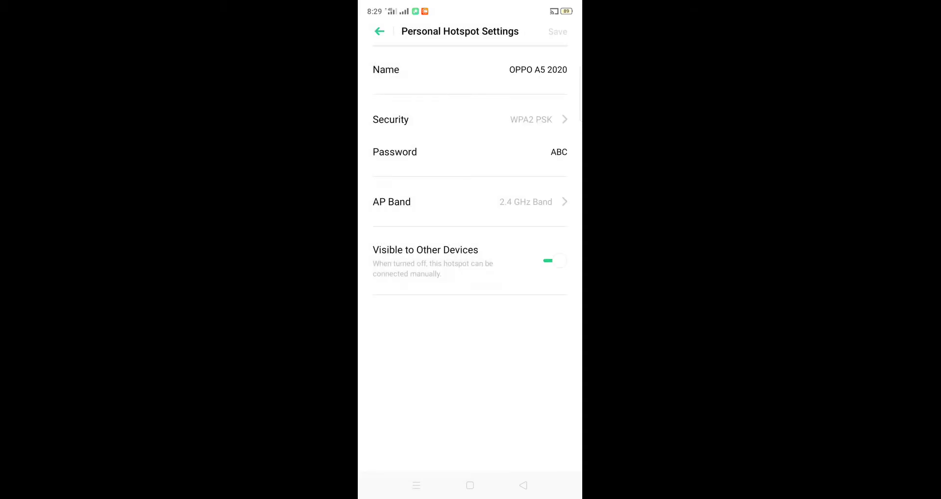
- Clear the old hotspot password and enter a new eight-digit password
click(566, 70)
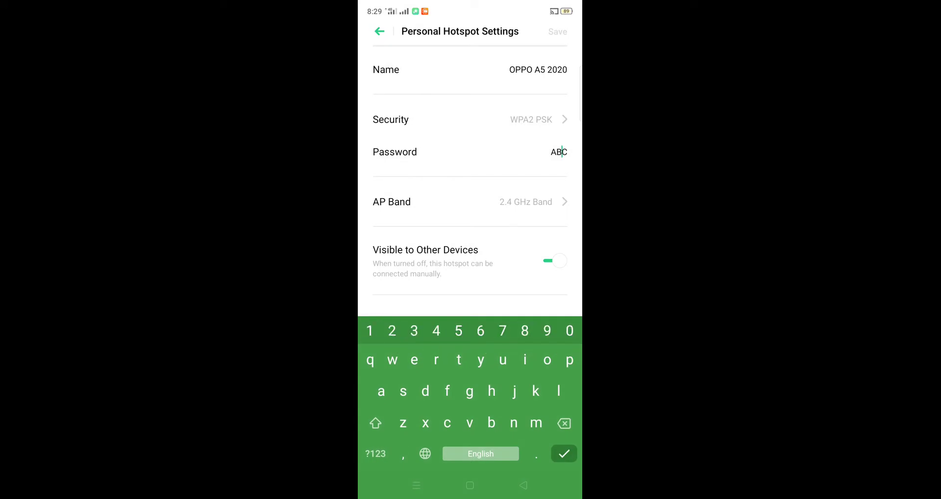
click(564, 152)
click(567, 163)
key(BackSpace)
key(BackSpace)
key(BackSpace)
text(12345678)
- Switch Security to None, back to WPA2 PSK, and save the hotspot settings
click(470, 119)
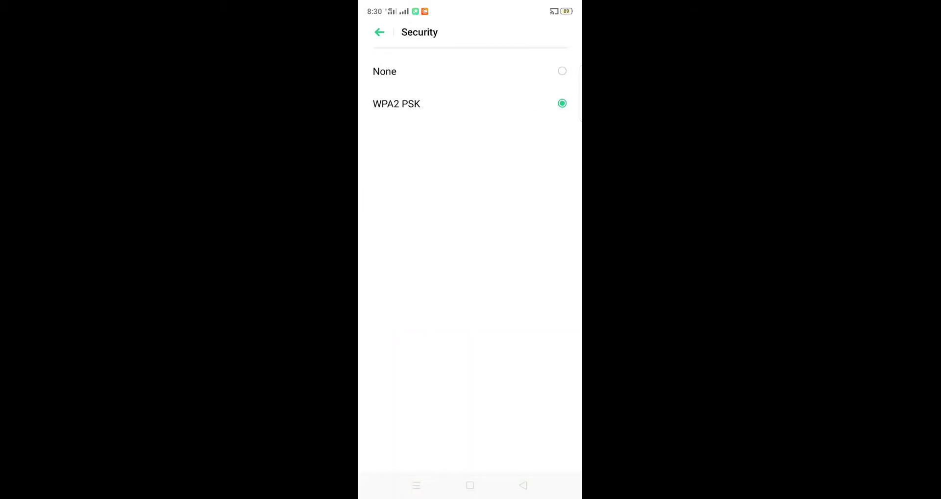
click(471, 71)
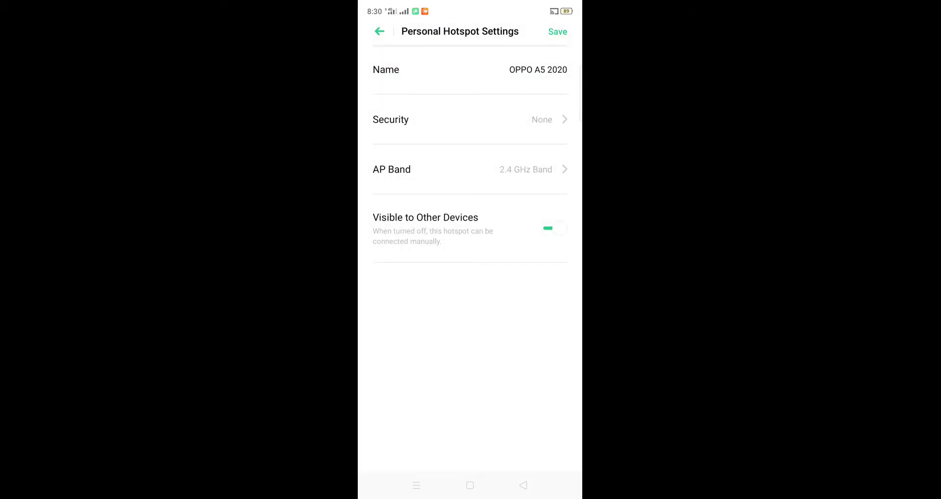
click(471, 119)
click(470, 103)
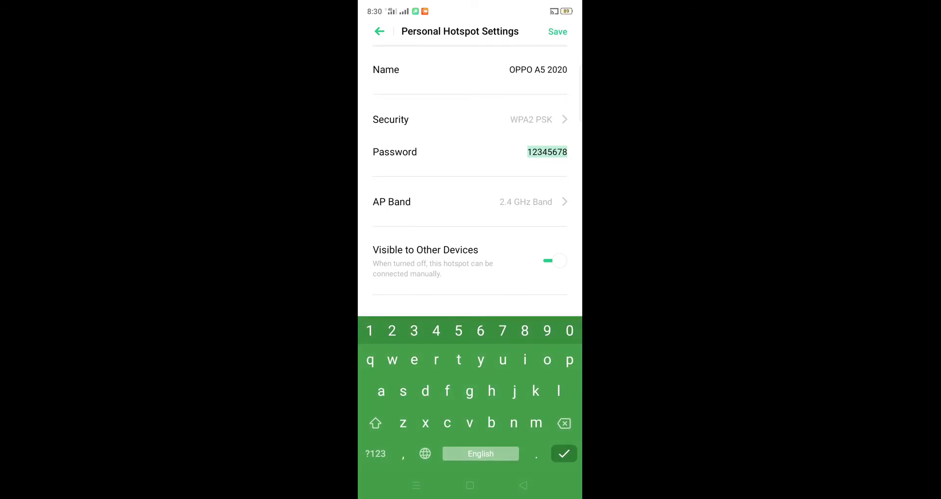
click(557, 31)
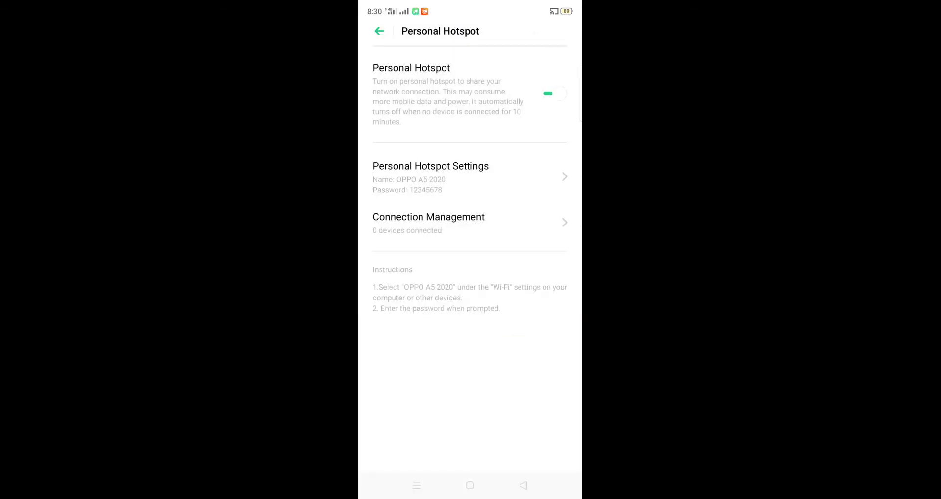
- Clear Settings from recents and pull down the shade to see Personal Hotspot Turned On
click(416, 485)
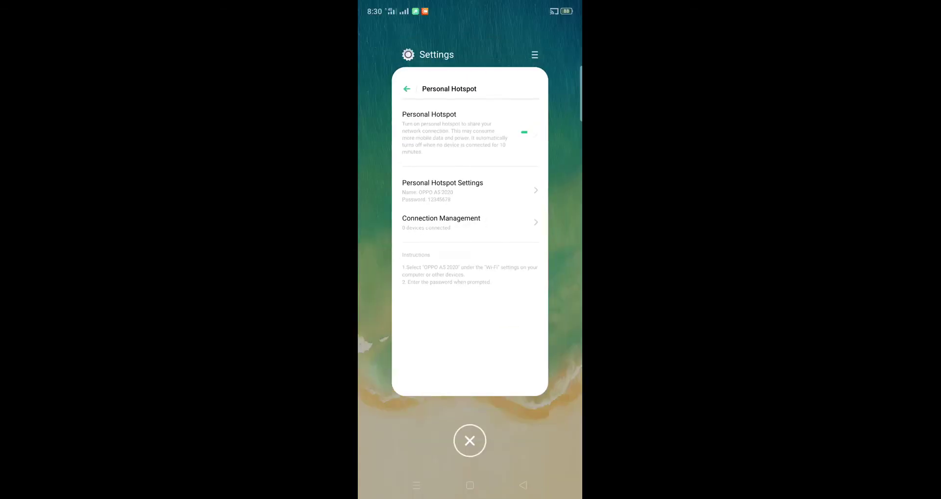
click(469, 441)
drag(469, 5, 469, 295)
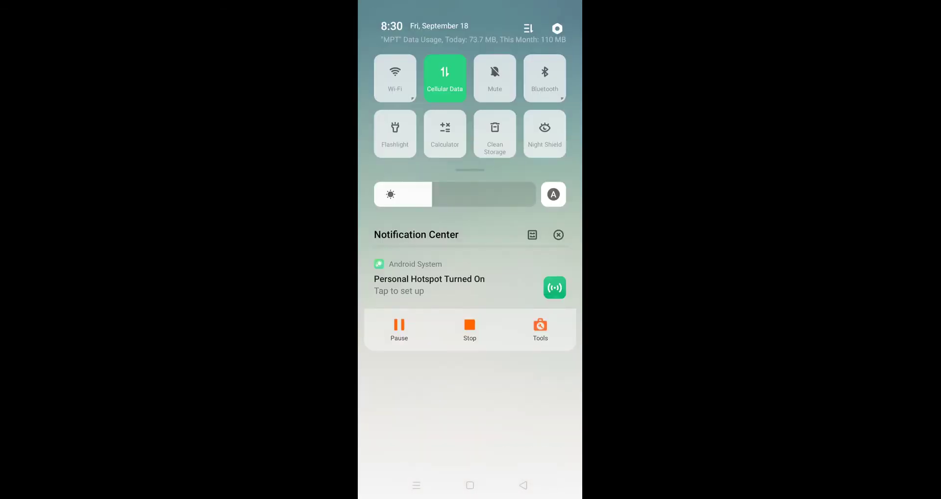
drag(469, 417, 469, 147)
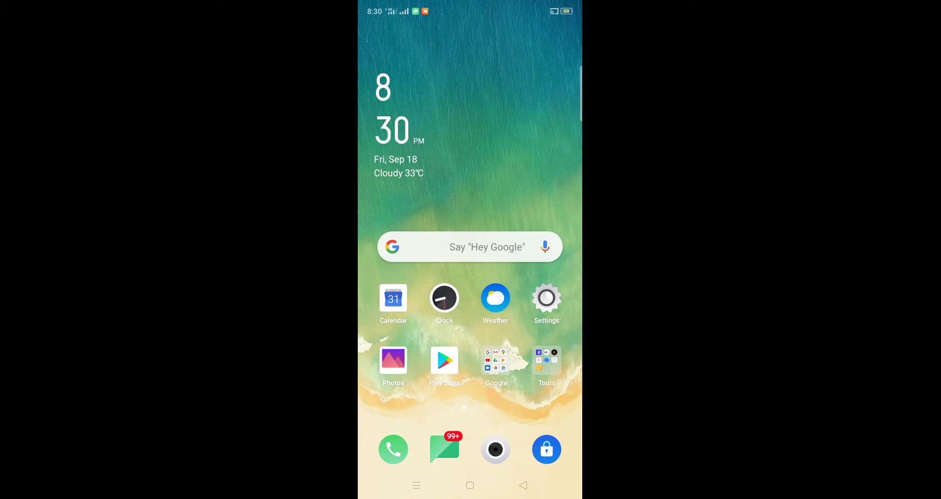
drag(469, 7, 470, 343)
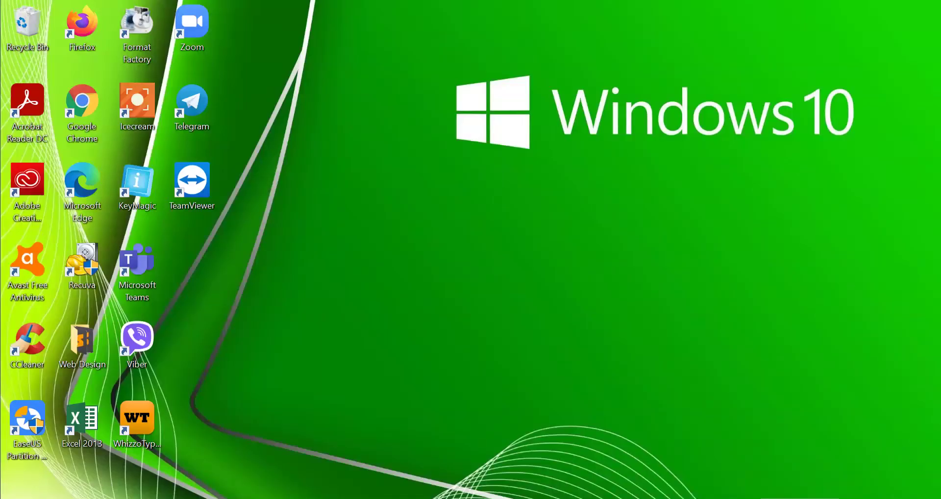
click(762, 497)
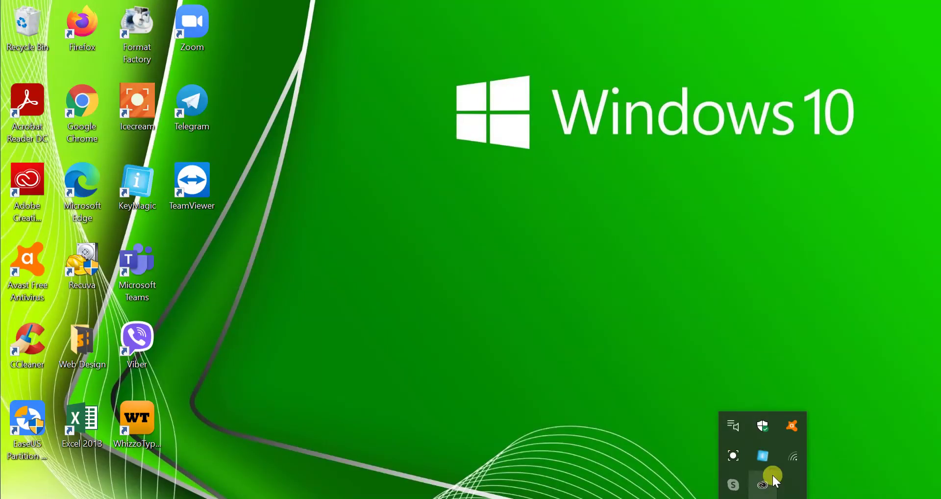
- Select OPPO A5 2020 in the Wi-Fi list with Connect automatically ticked and start connecting
click(794, 457)
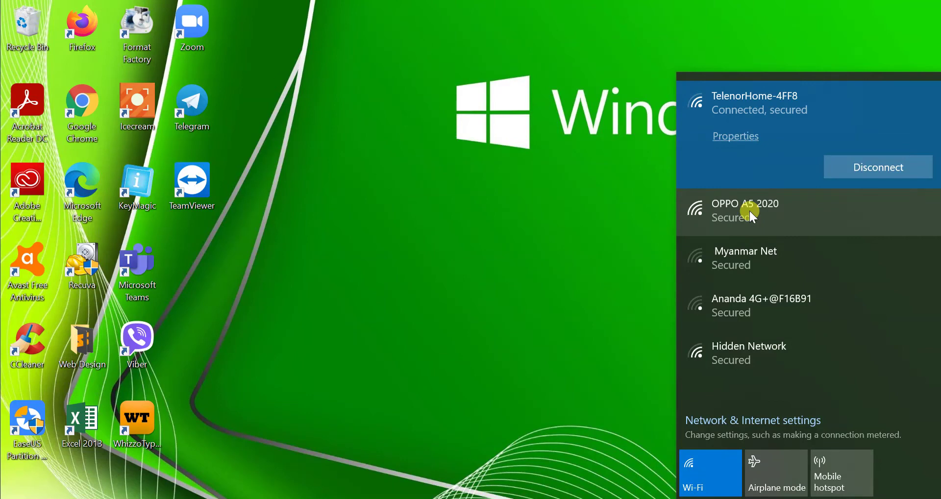
click(781, 204)
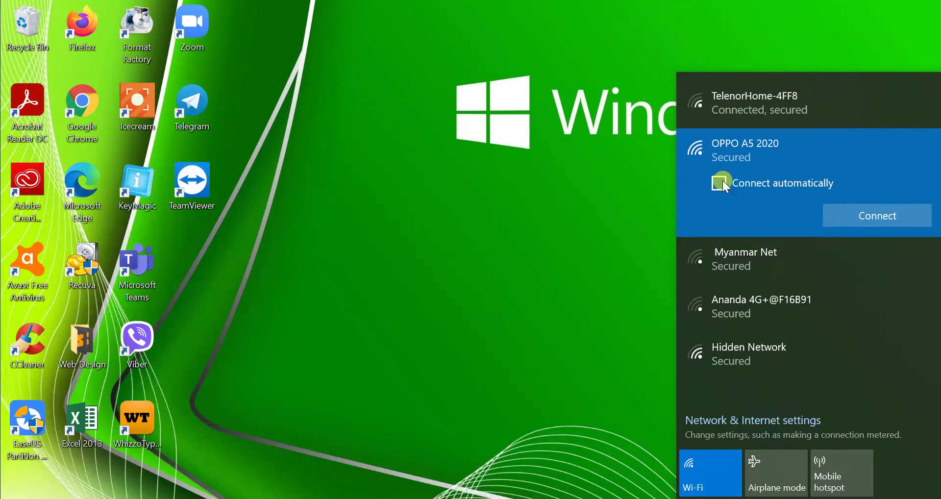
click(720, 186)
click(884, 212)
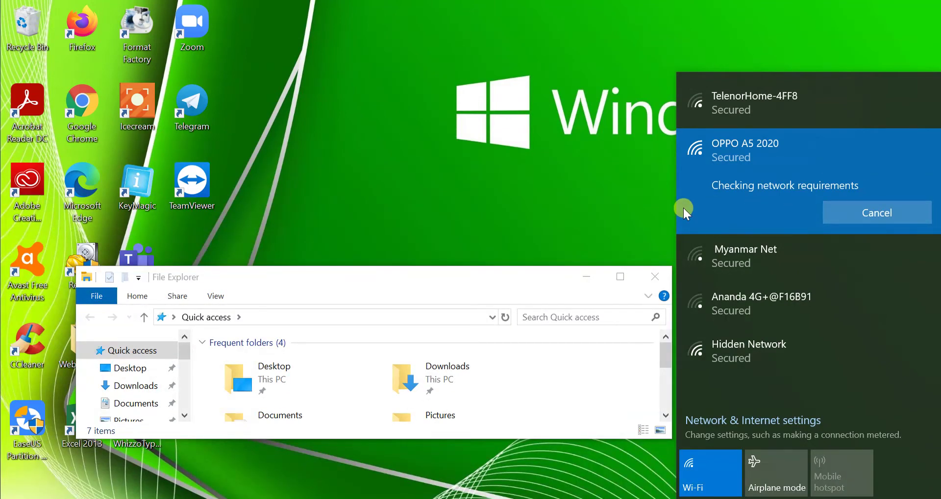
- Close the stray File Explorer window and reselect OPPO A5 2020 in the Wi-Fi flyout
click(656, 273)
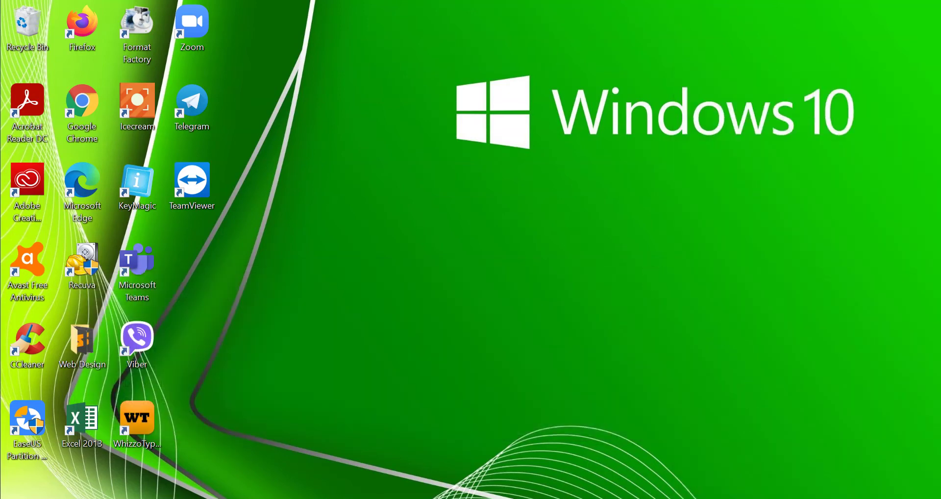
click(763, 498)
click(790, 456)
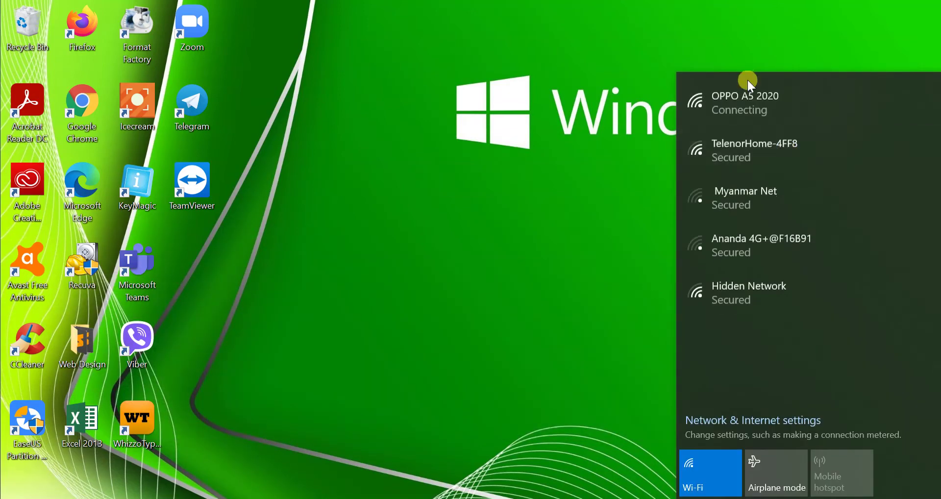
click(755, 96)
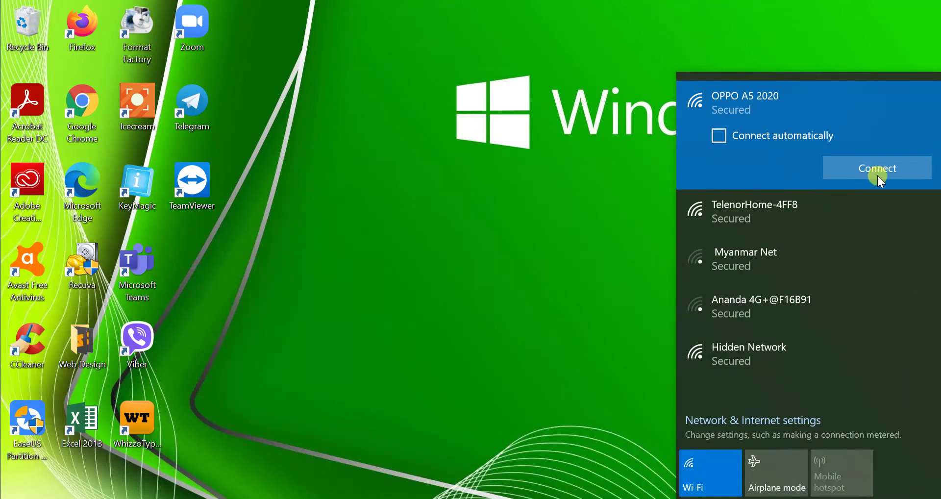
- Connect to OPPO A5 2020 by entering the network security key, then check its status
click(843, 164)
click(719, 136)
click(848, 169)
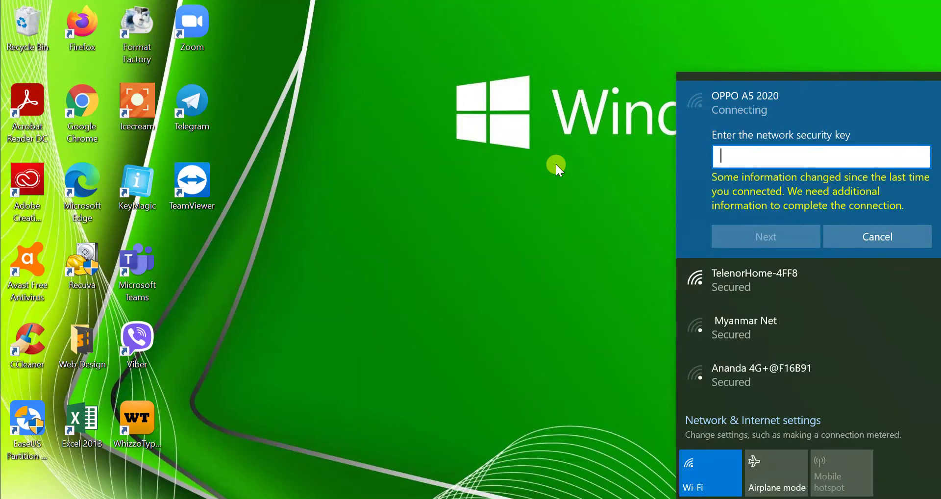
text(aaaaaaaa)
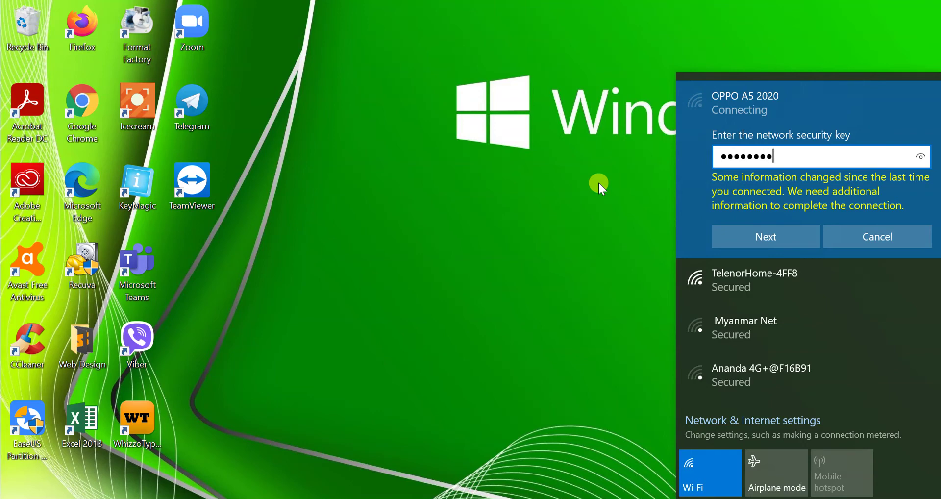
click(764, 239)
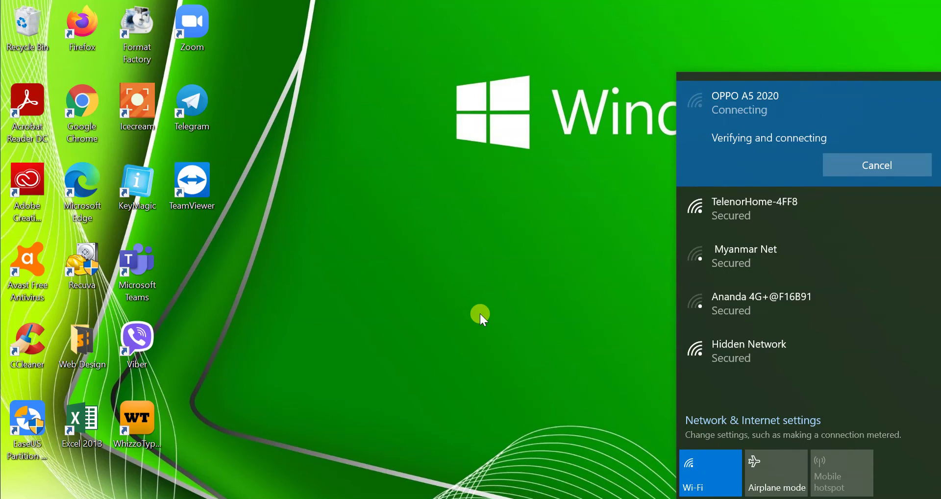
right_click(364, 135)
click(391, 201)
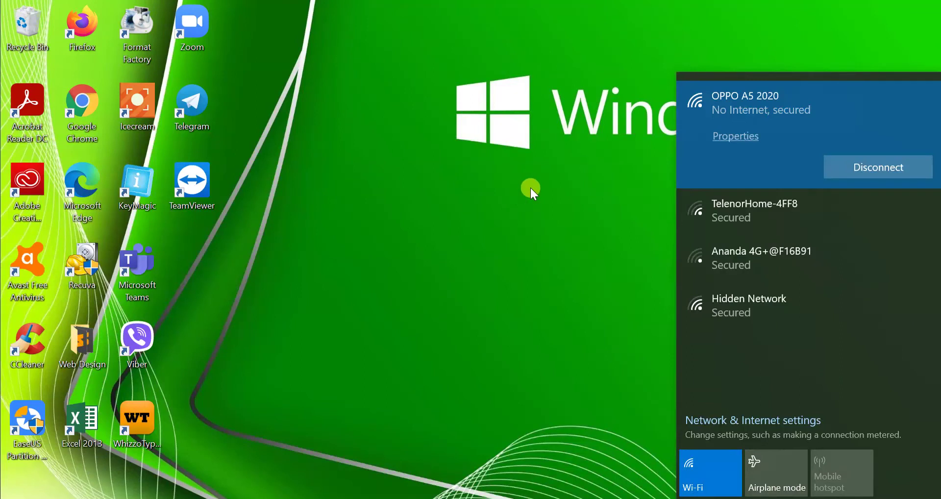
click(531, 189)
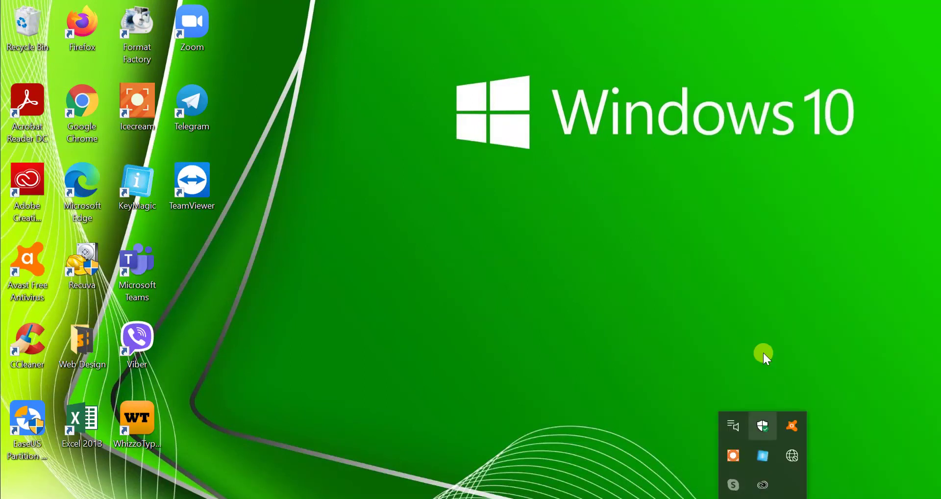
- Verify OPPO A5 2020 reads Connected, secured, then close the list and refresh the desktop
click(786, 450)
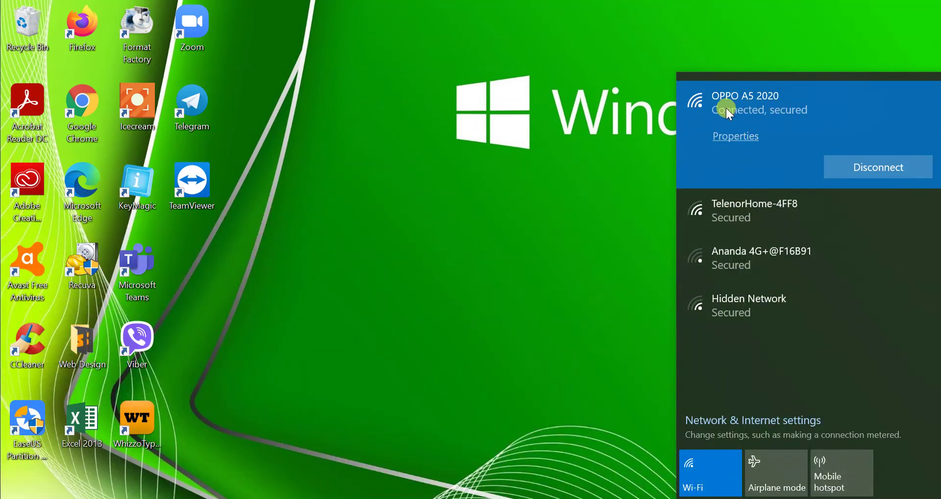
click(495, 108)
right_click(495, 107)
click(535, 174)
click(763, 498)
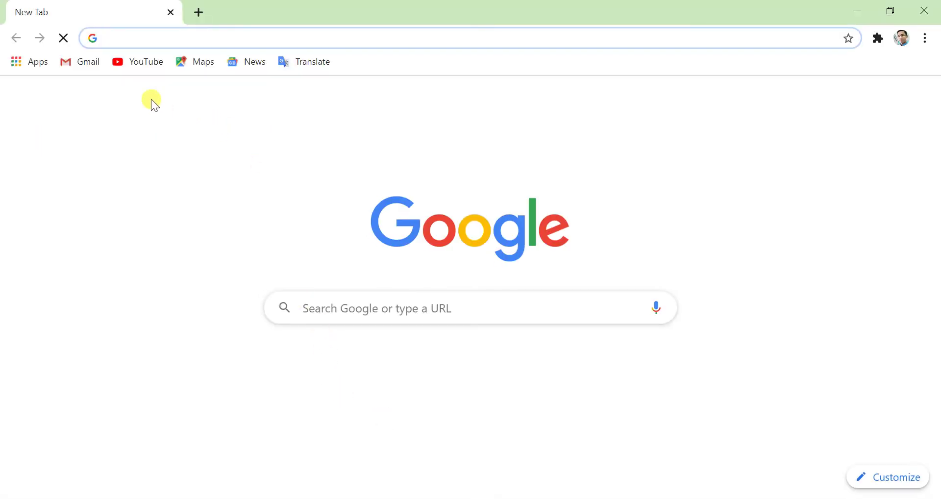
- Search Google for 'race car' and retry the page after it fails to load
click(361, 304)
text(race r)
key(BackSpace)
text(car)
key(Return)
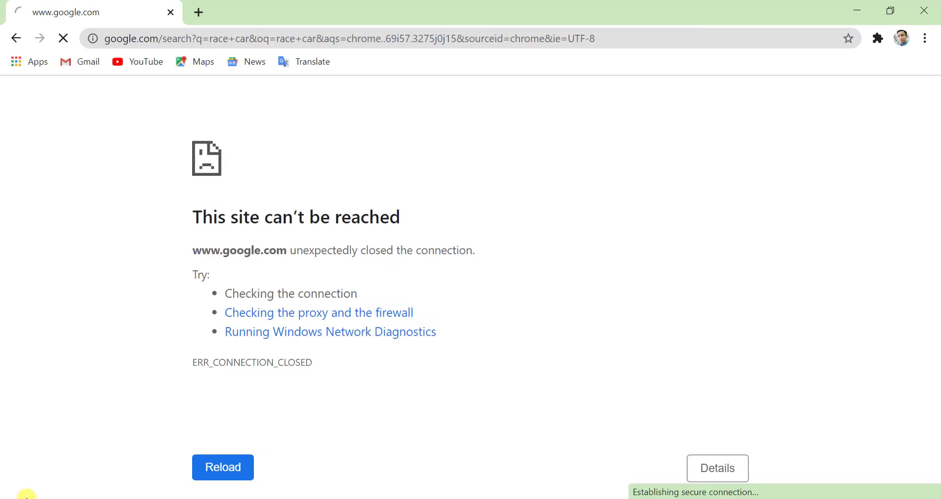
click(217, 470)
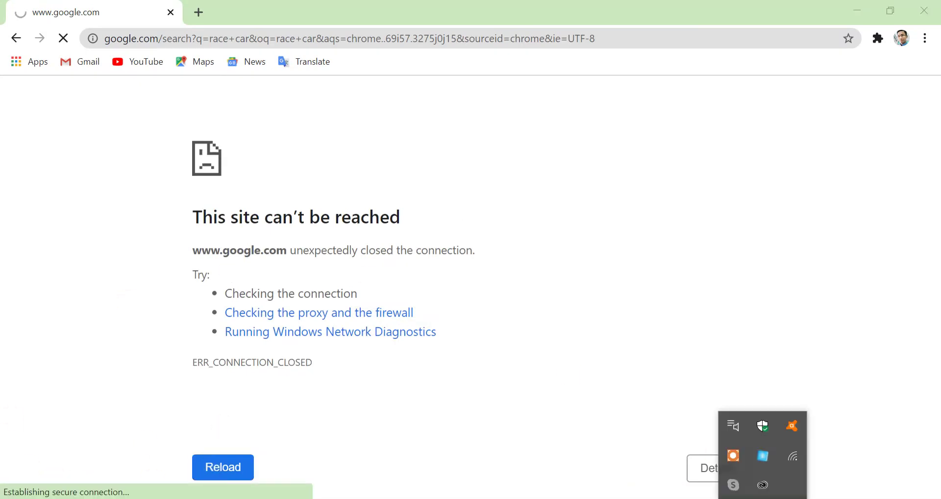
- Check Wi-Fi status, replace the google.com tab with one loading YouTube, then close Chrome
click(786, 458)
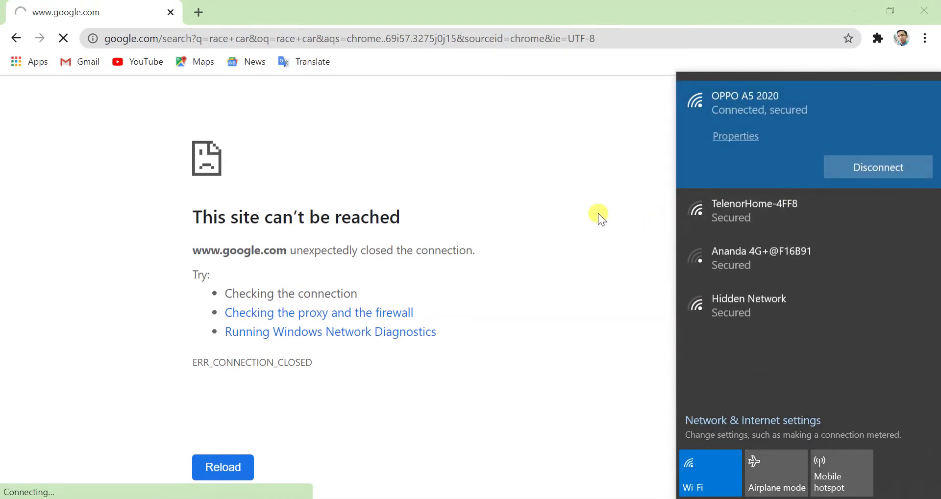
click(591, 188)
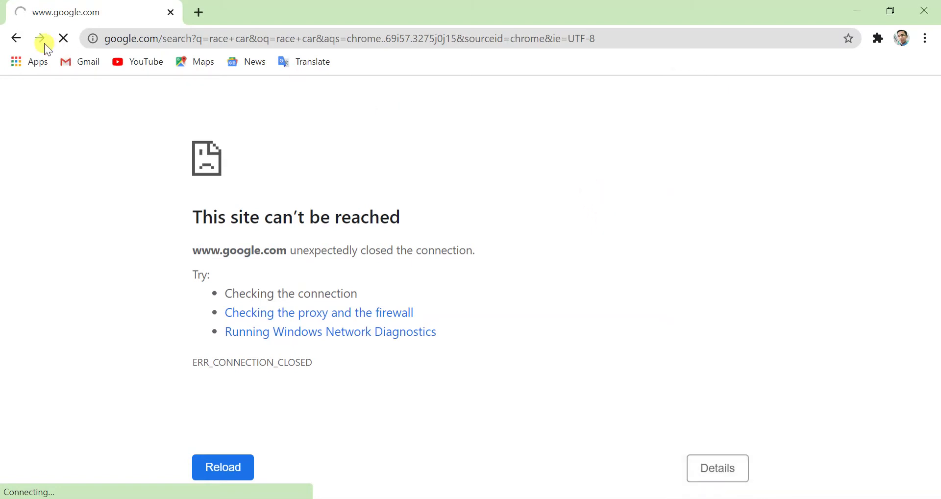
click(192, 14)
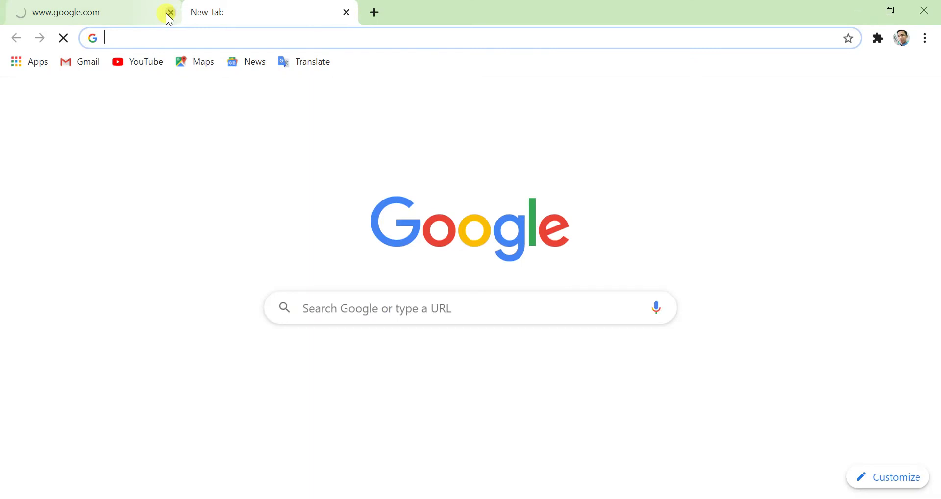
click(168, 13)
click(147, 63)
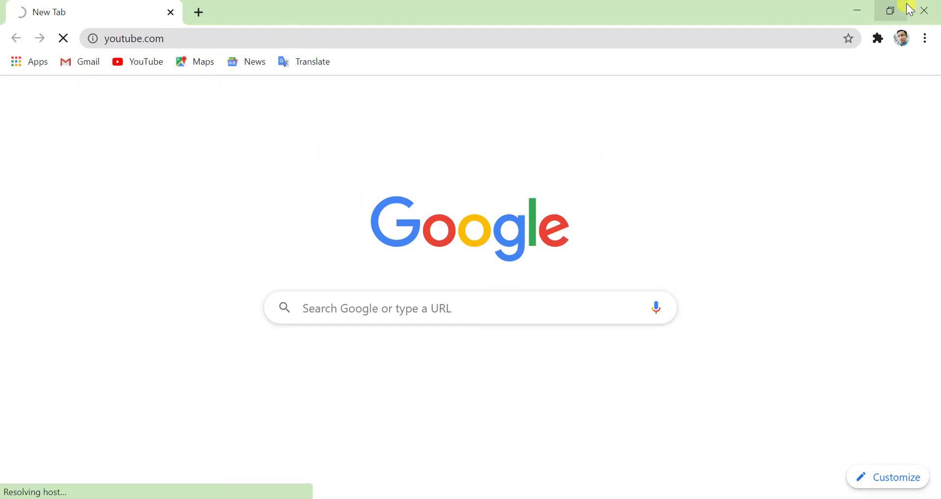
click(935, 10)
right_click(376, 93)
click(393, 156)
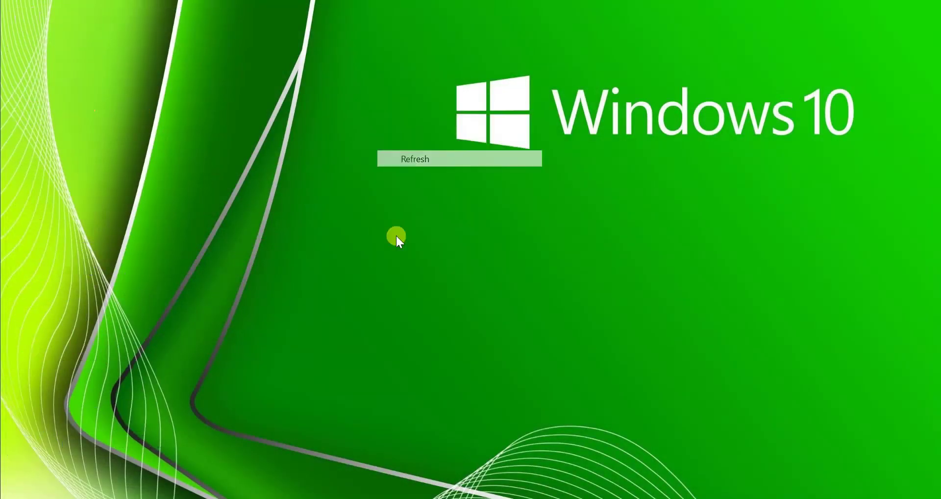
right_click(489, 198)
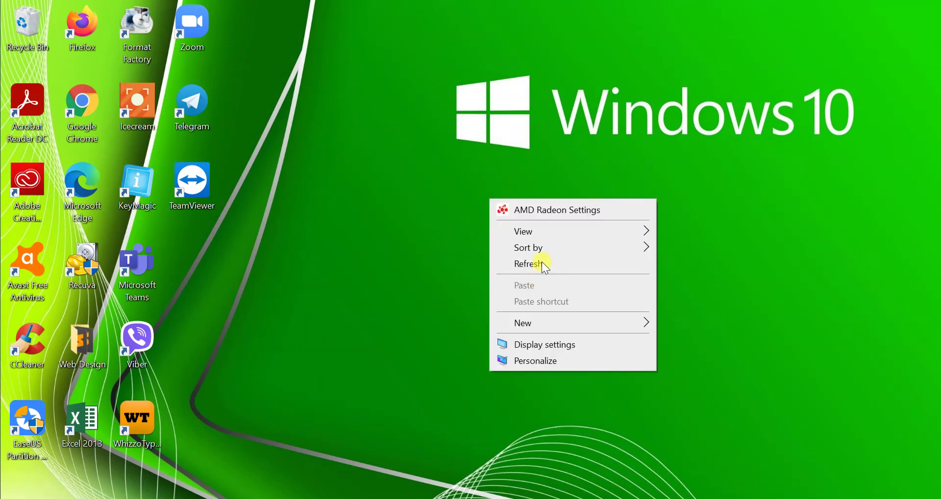
click(491, 263)
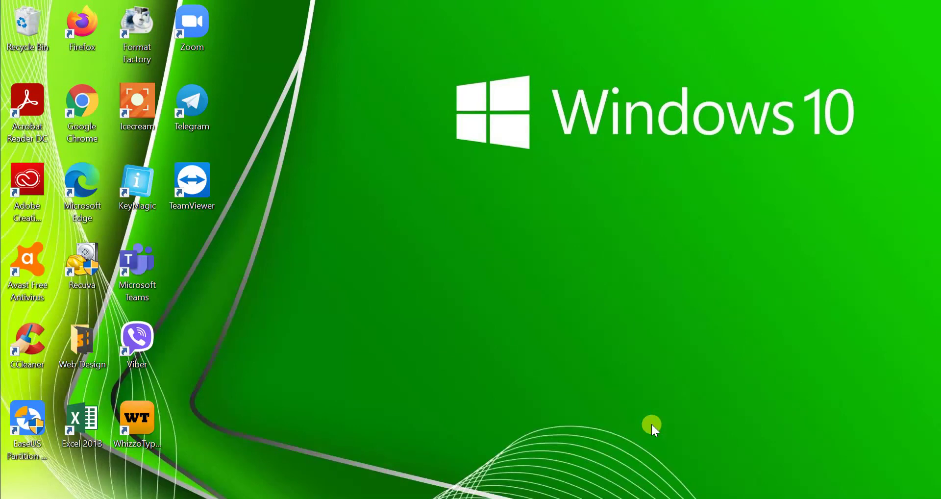
right_click(541, 237)
click(587, 305)
click(613, 428)
right_click(715, 497)
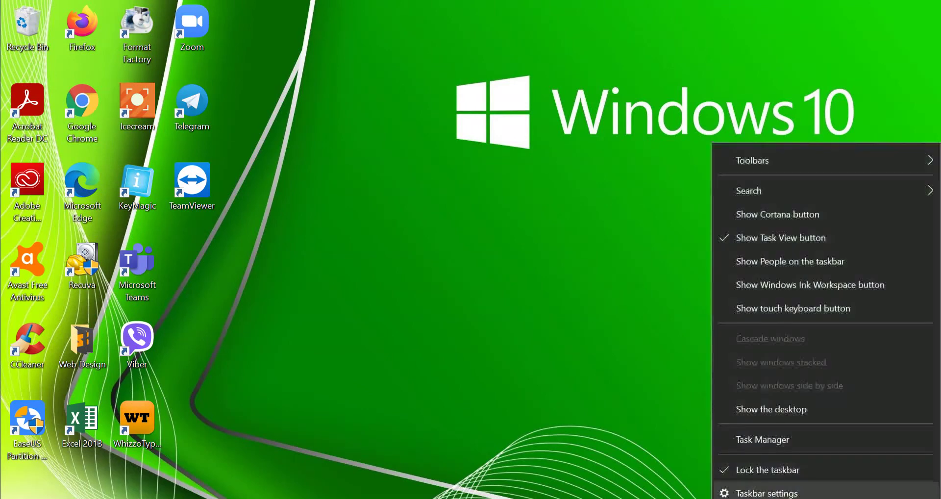
click(757, 441)
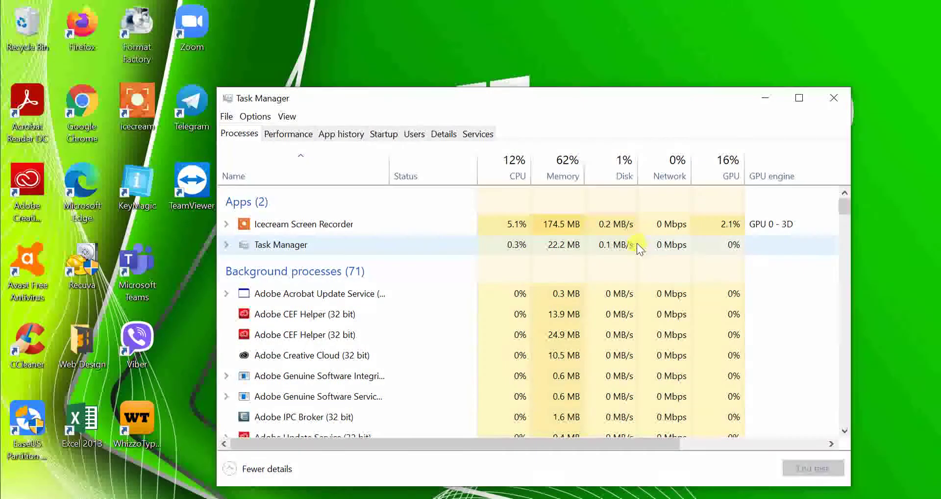
click(834, 98)
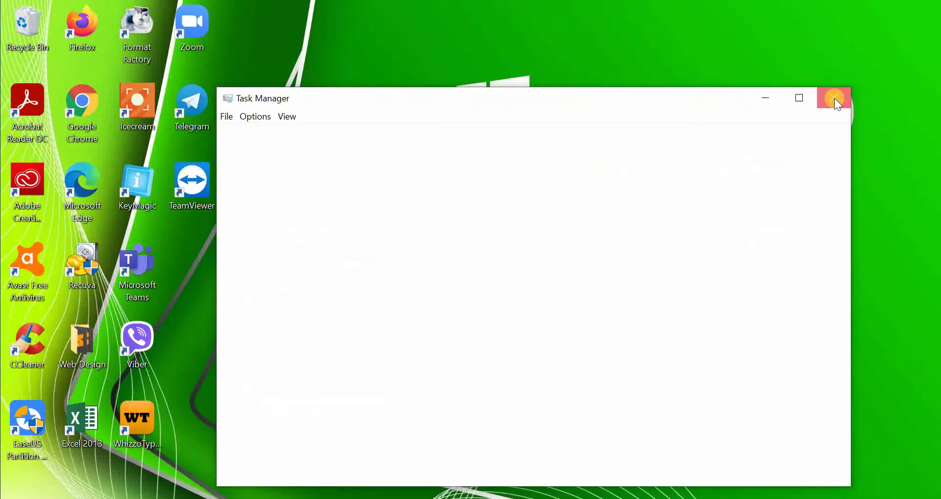
right_click(772, 495)
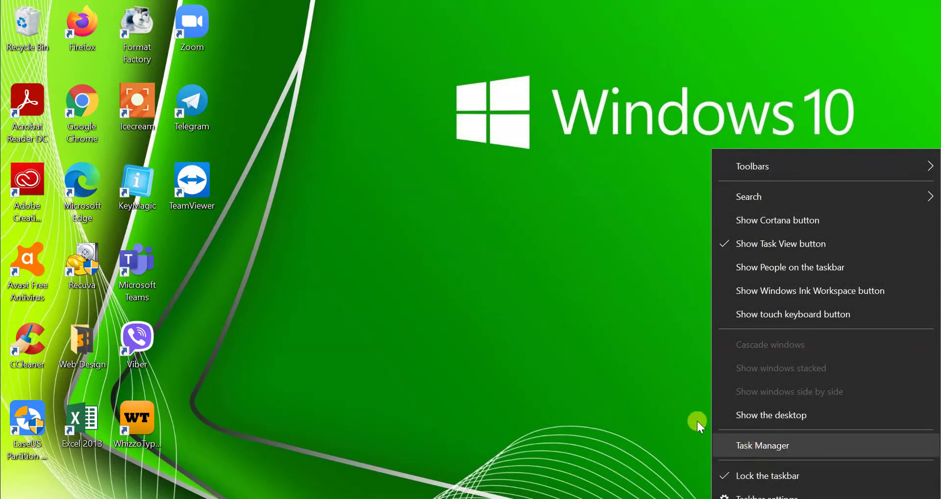
click(498, 233)
right_click(458, 201)
click(491, 268)
right_click(458, 229)
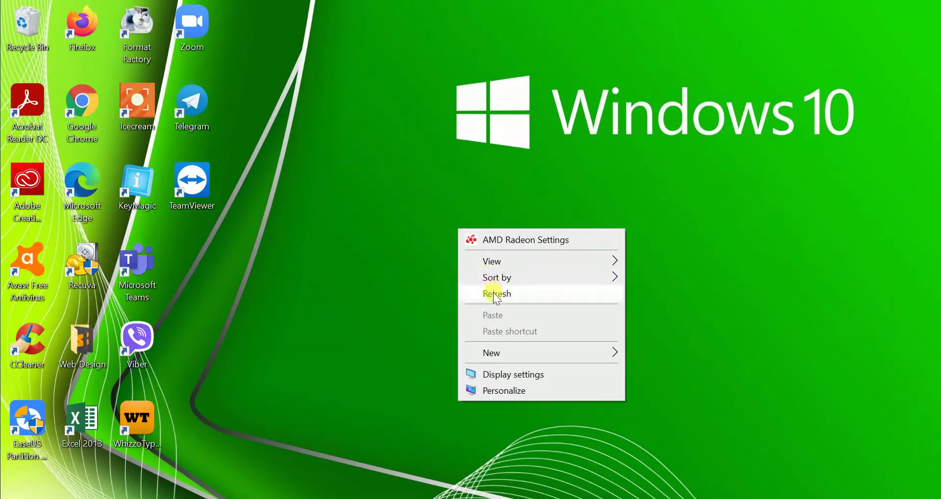
click(495, 293)
right_click(477, 228)
click(534, 298)
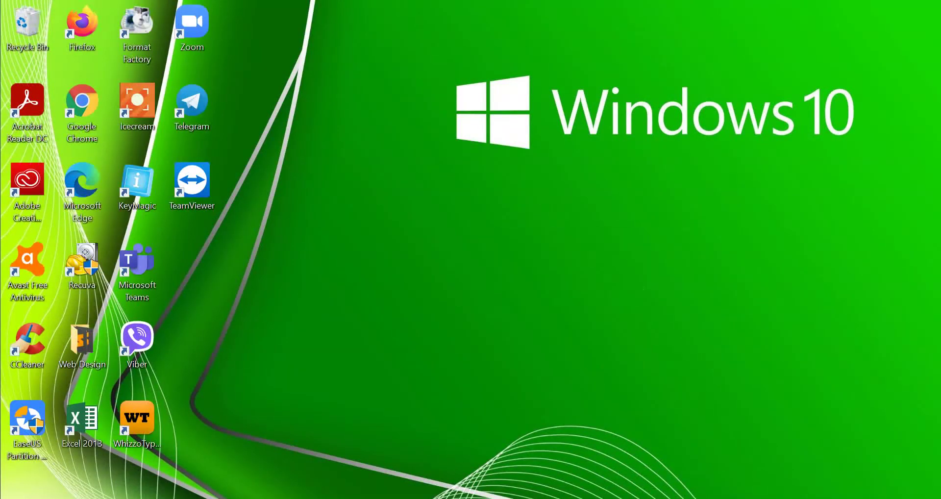
right_click(713, 496)
click(558, 322)
right_click(423, 211)
click(445, 276)
- Exit KeyMagic from the hidden notification-area icons
key(super)
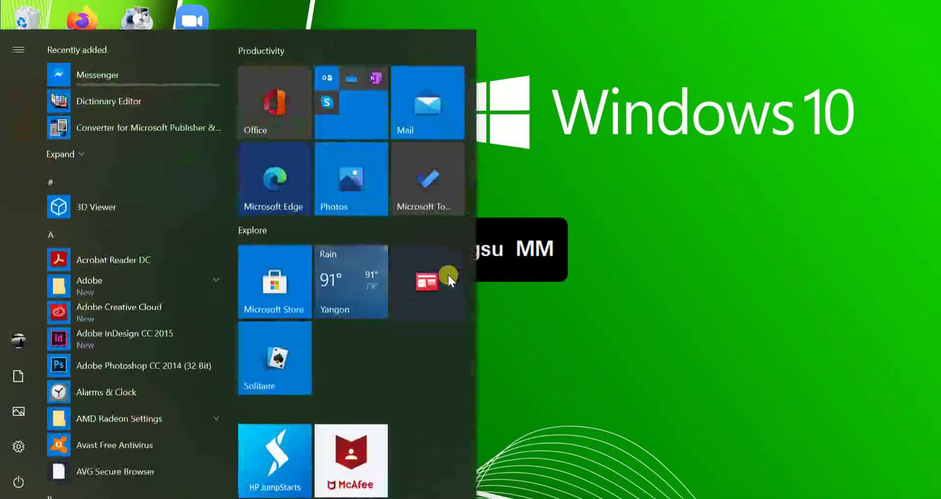
click(609, 273)
click(763, 497)
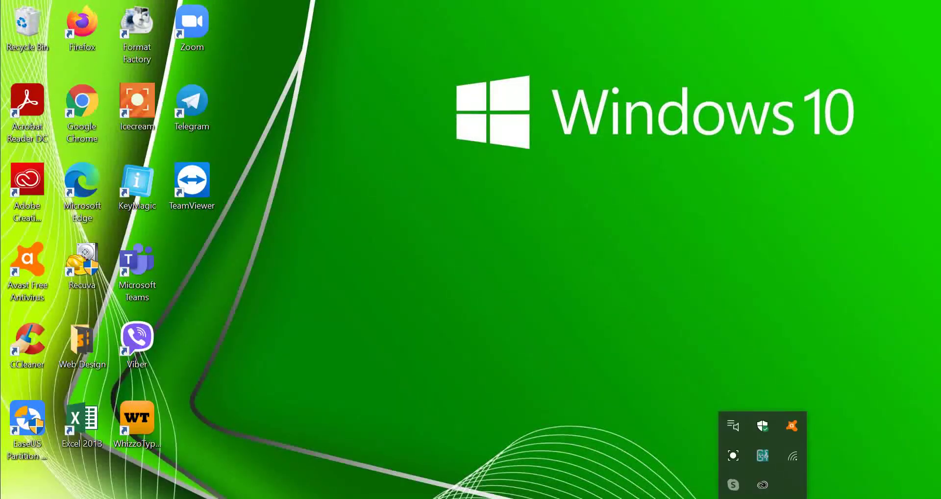
right_click(761, 456)
click(785, 446)
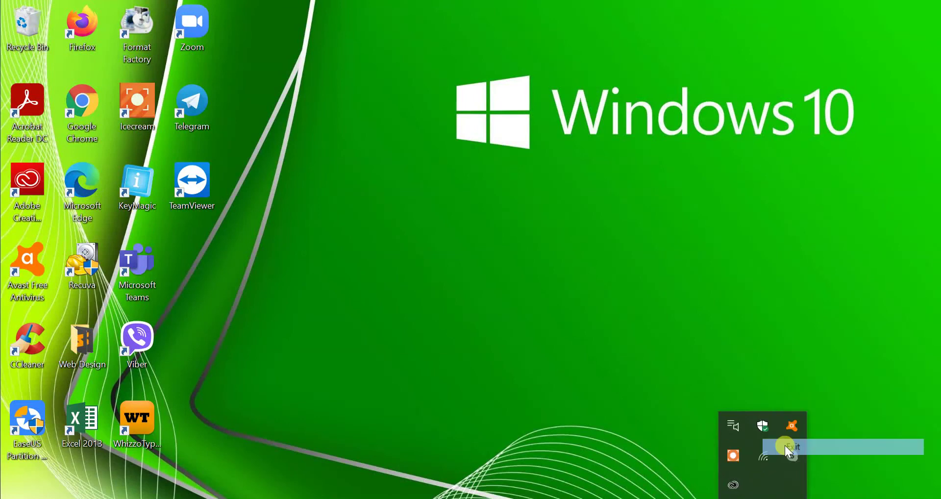
click(596, 378)
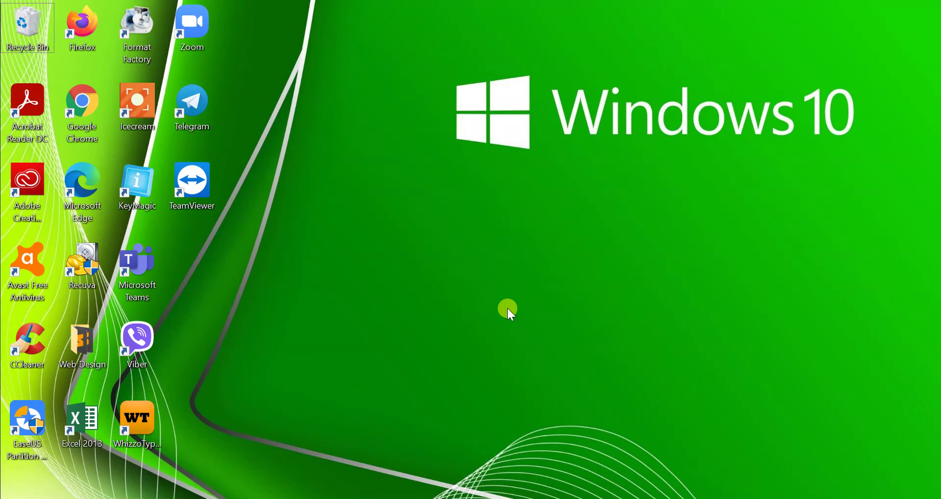
- Open Task Manager with Ctrl+Shift+Esc and move its window up and left
key(ctrl+shift+Escape)
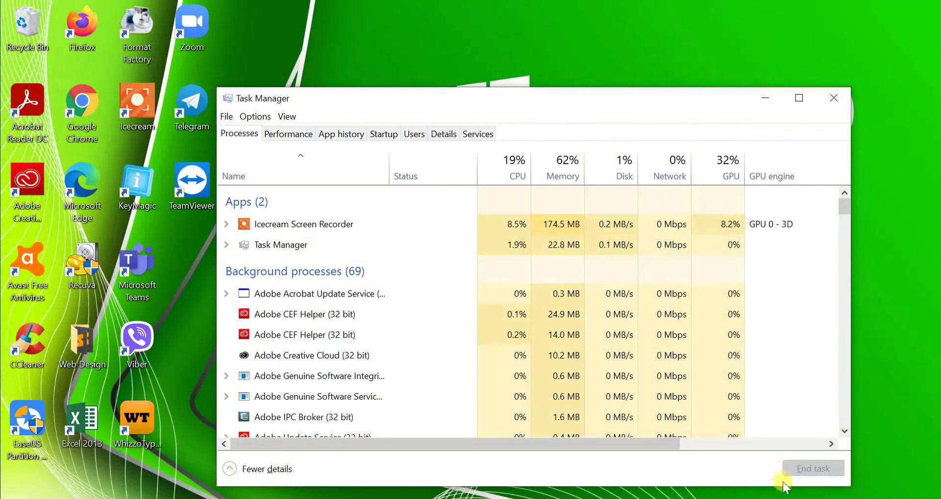
right_click(813, 496)
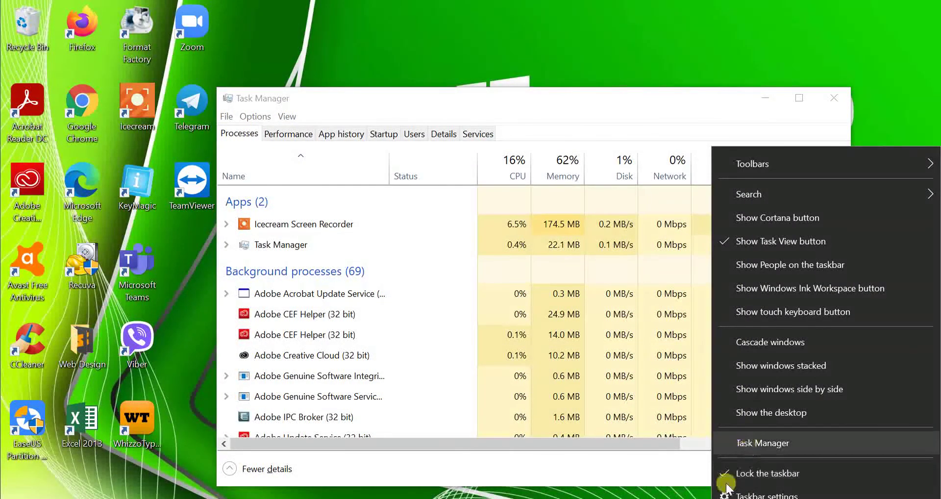
key(Escape)
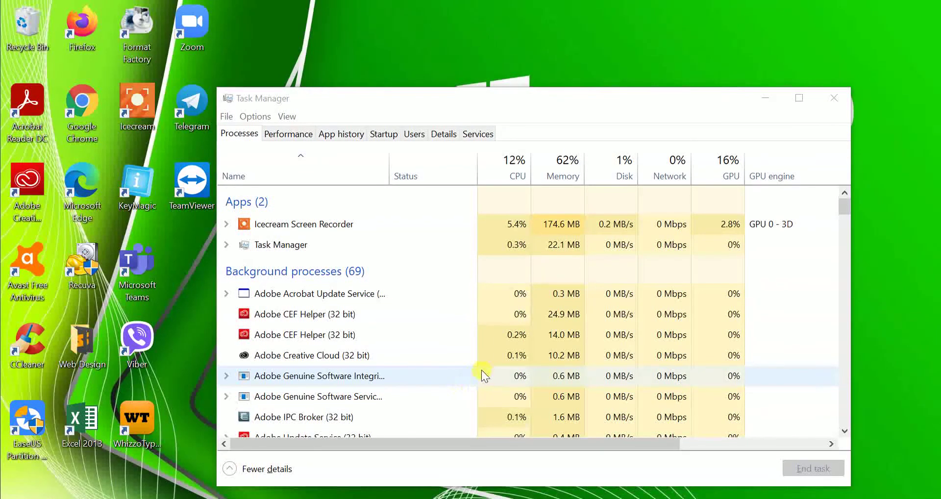
drag(365, 104, 321, 64)
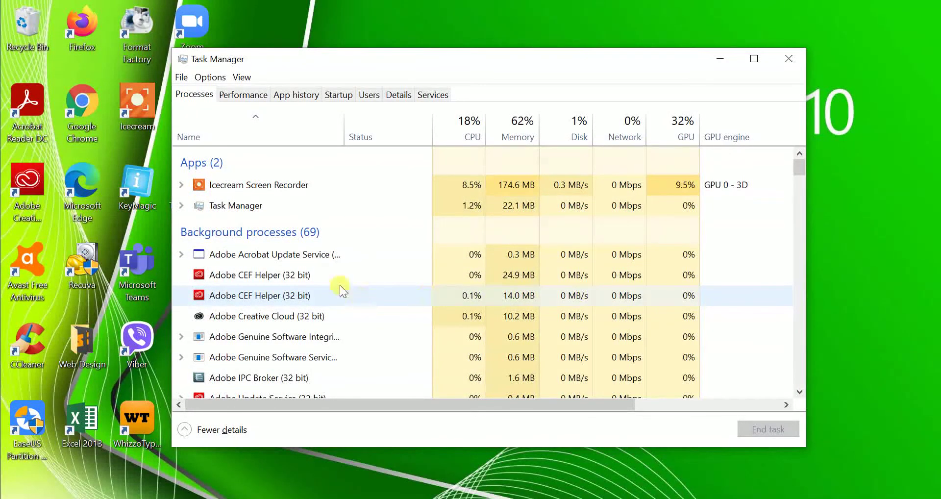
- End the Adobe Acrobat Update Service and both Adobe CEF Helper processes
click(255, 259)
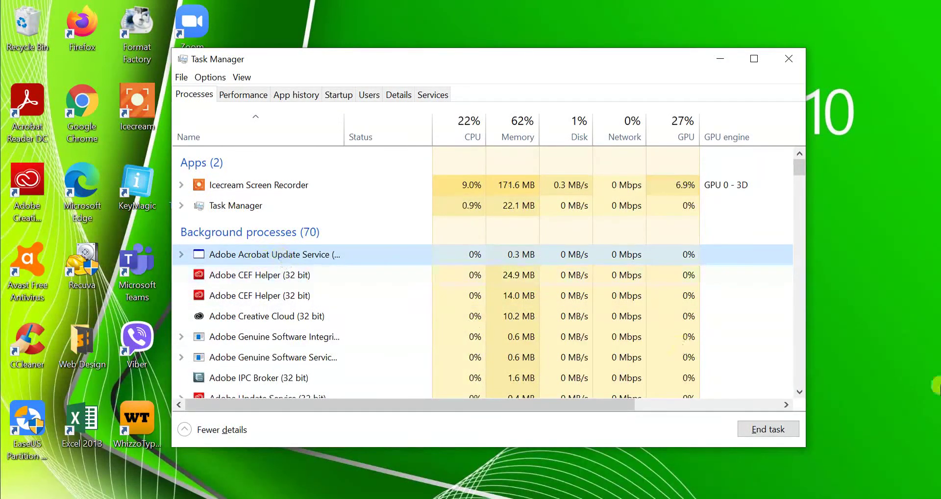
click(768, 429)
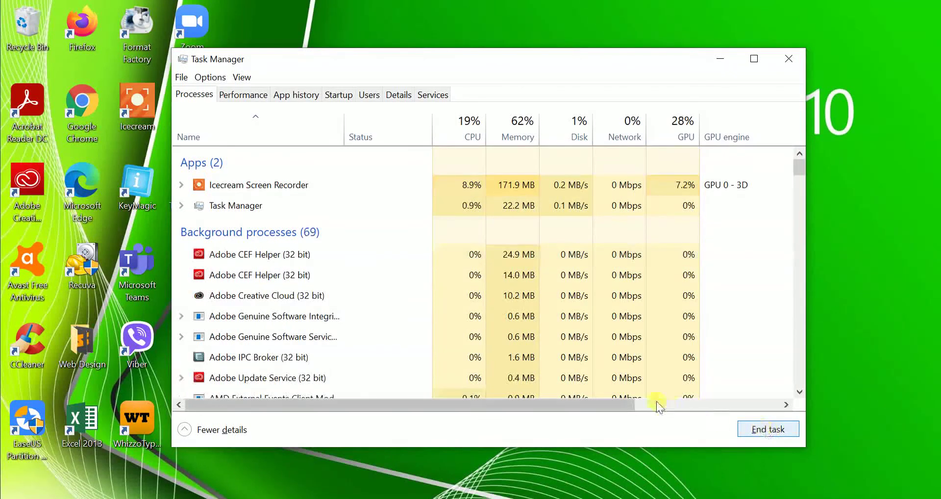
click(244, 254)
click(751, 430)
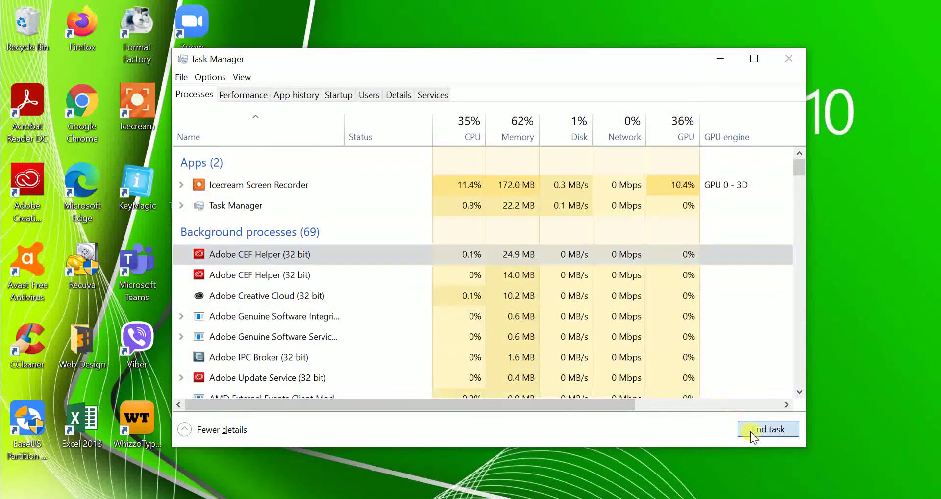
click(211, 254)
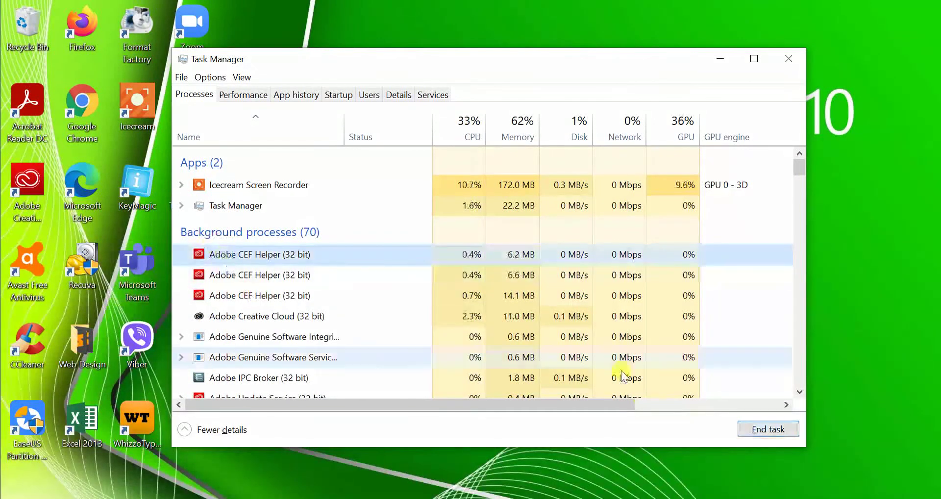
click(766, 428)
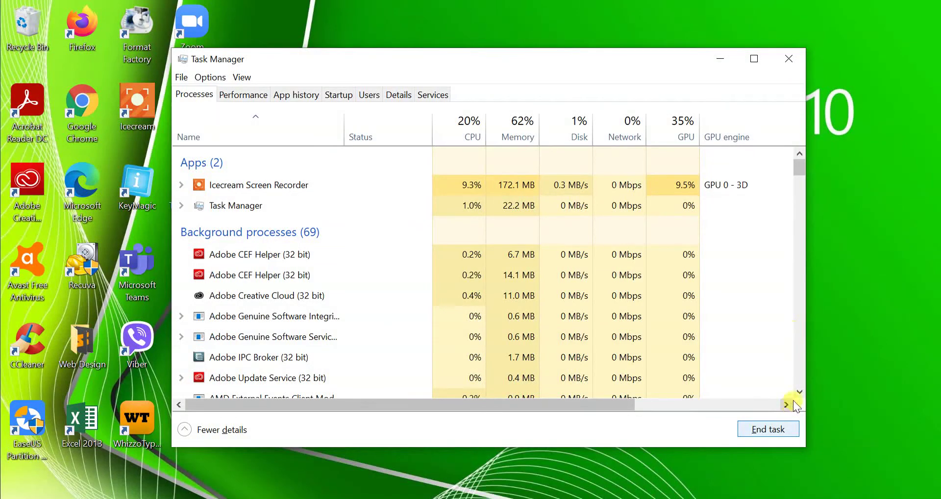
- Scroll the process list, then view the Performance graphs showing CPU usage
scroll(801, 388, down, 3)
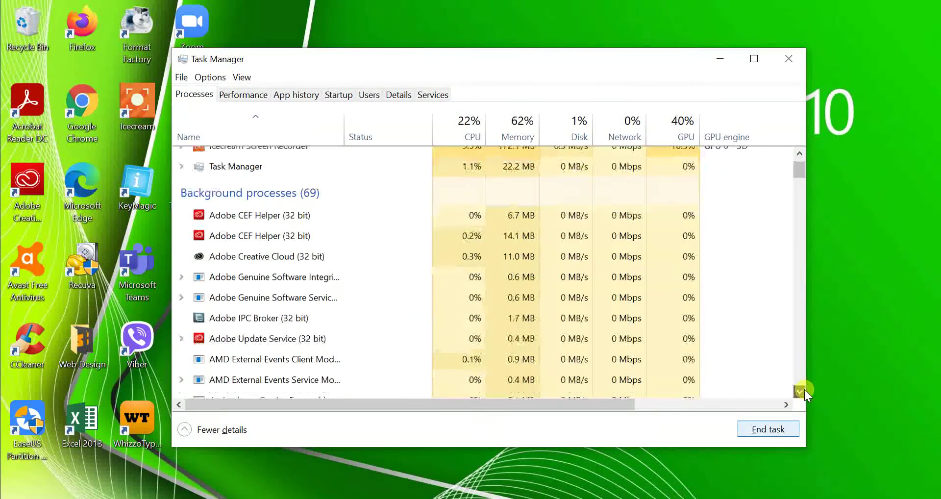
scroll(804, 390, down, 3)
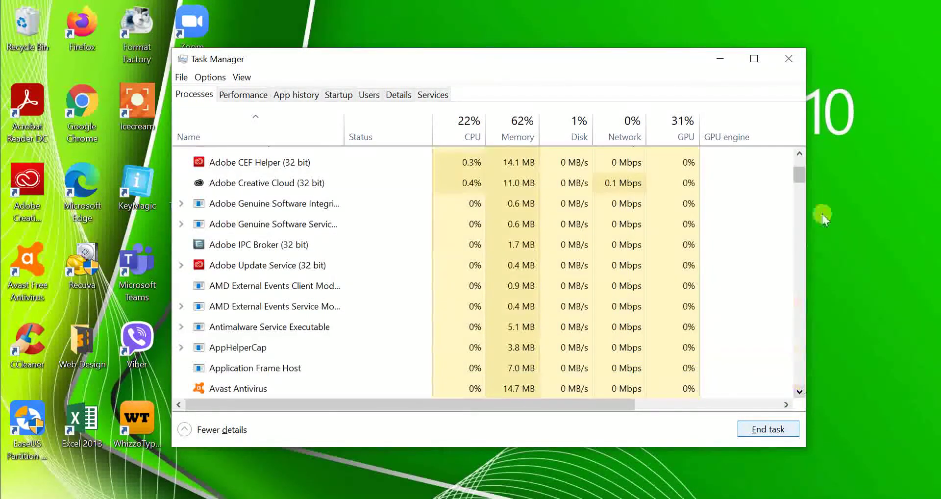
scroll(799, 172, up, 5)
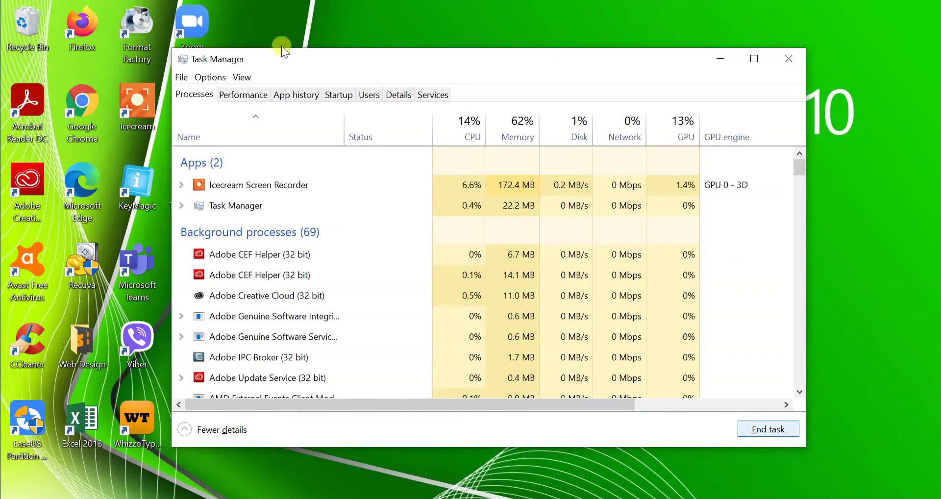
click(245, 93)
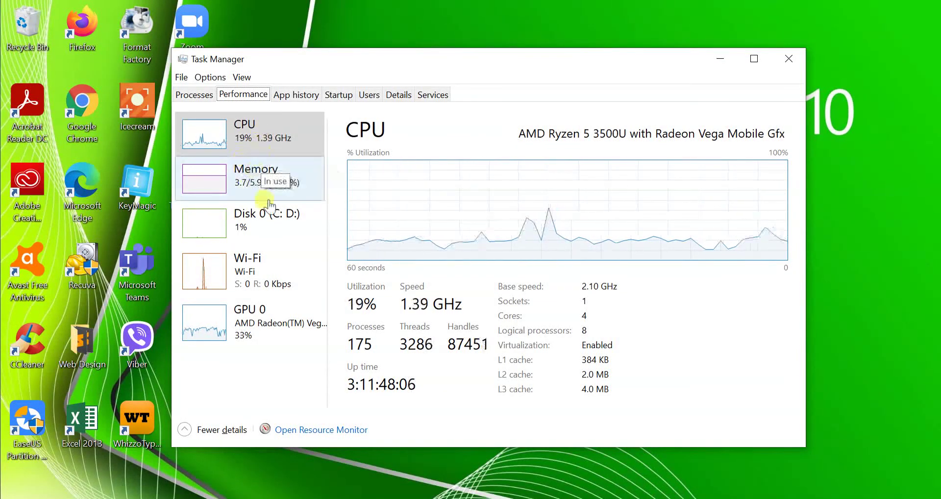
- Show the Memory graph on the Performance tab and launch Resource Monitor from Task Manager
click(243, 184)
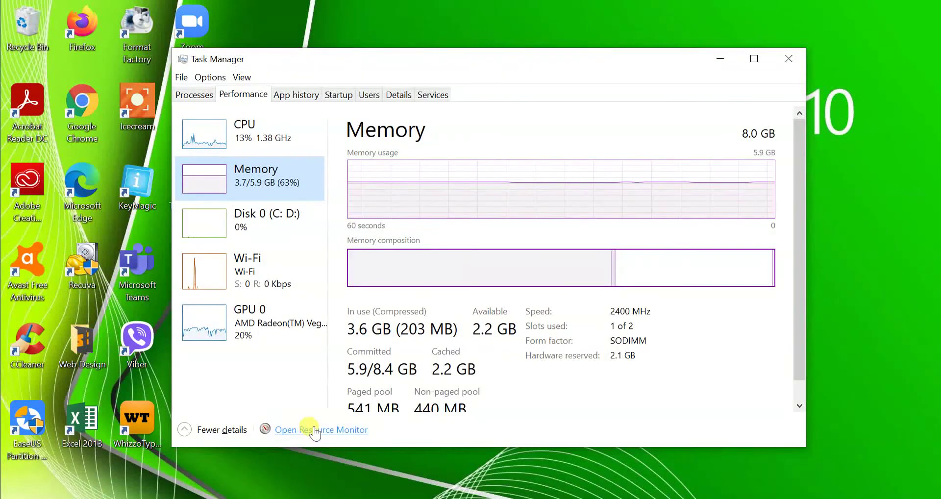
right_click(314, 432)
click(299, 431)
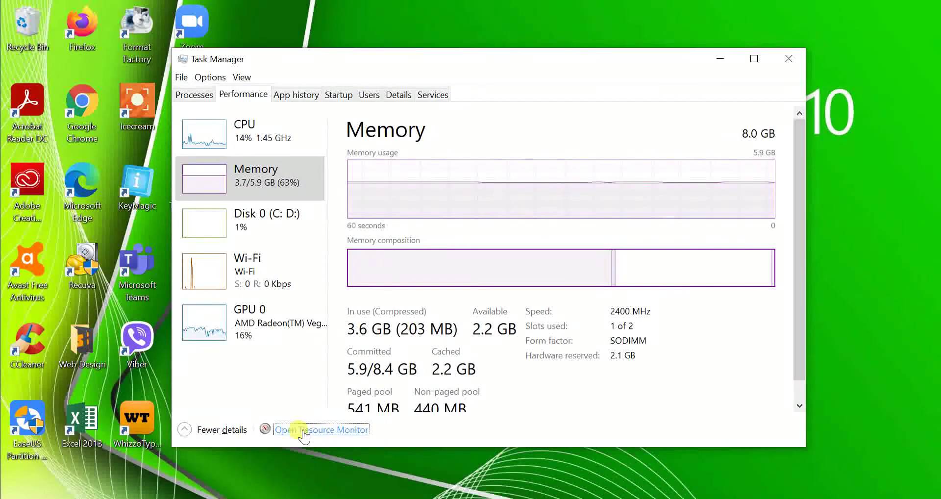
right_click(305, 426)
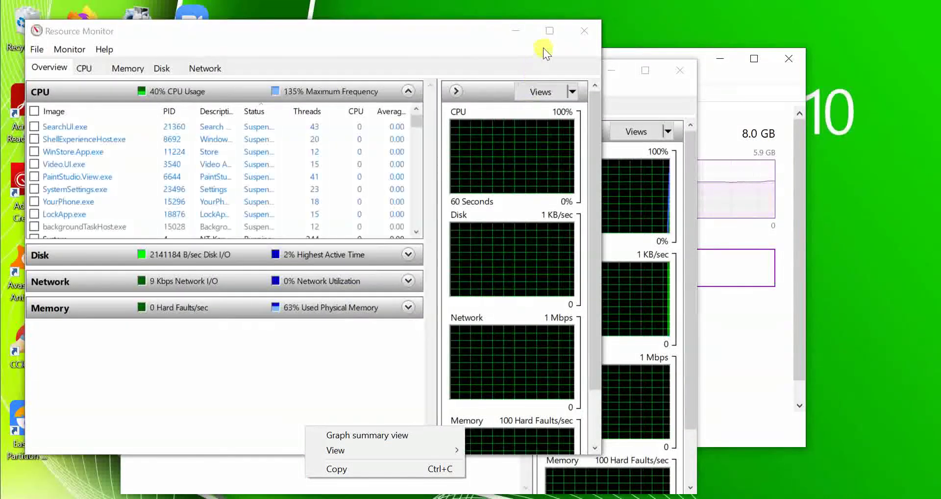
- Close the duplicate Resource Monitor windows, leaving a single one open
click(585, 29)
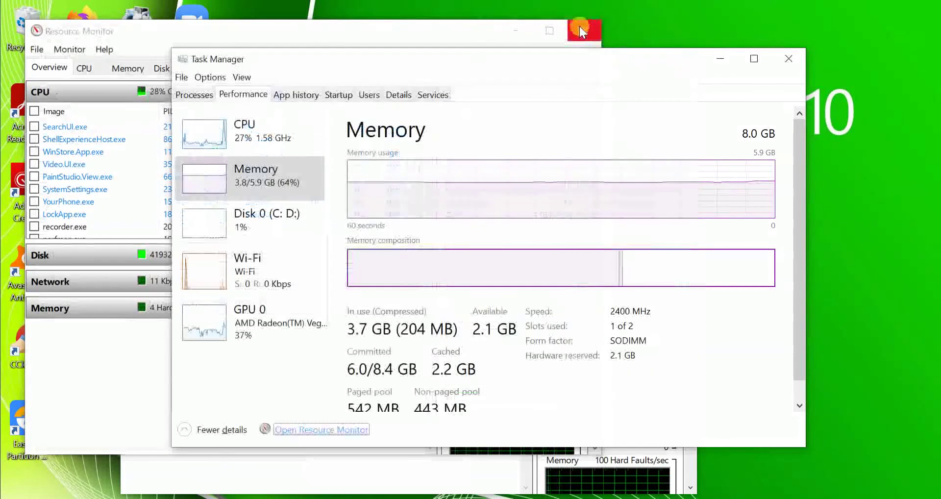
click(475, 473)
drag(445, 72, 607, 13)
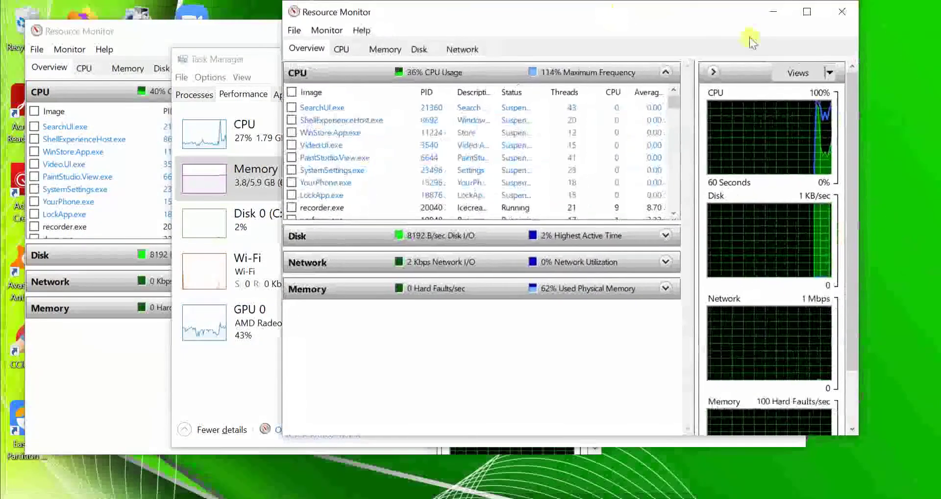
click(842, 11)
click(157, 31)
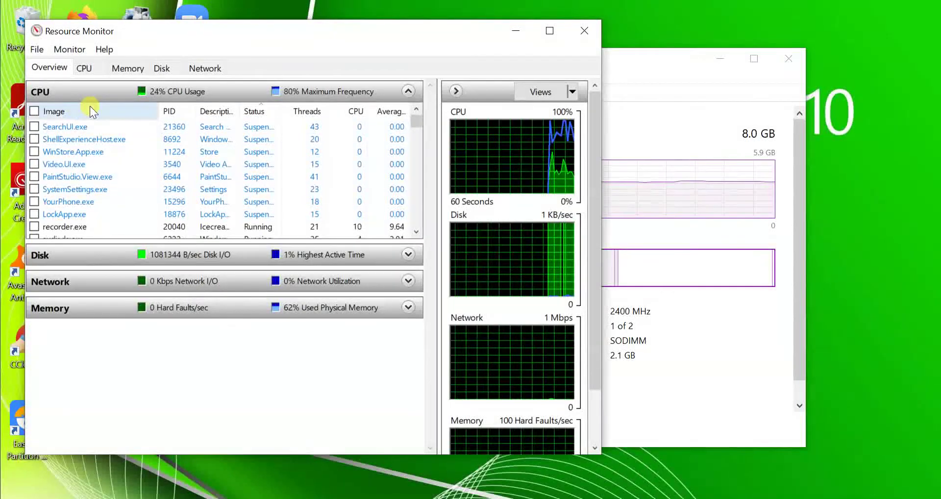
- Show per-process network activity with AvastSvc.exe ticked, and move the window aside
click(196, 68)
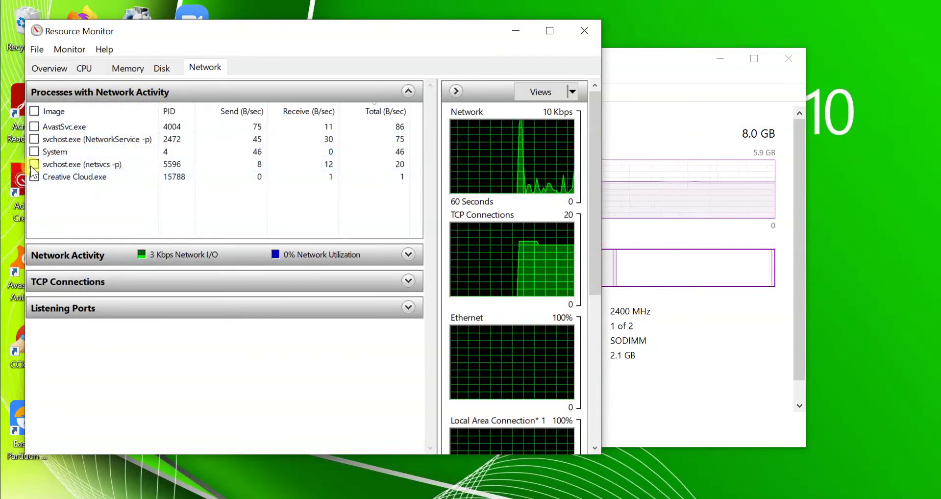
click(35, 127)
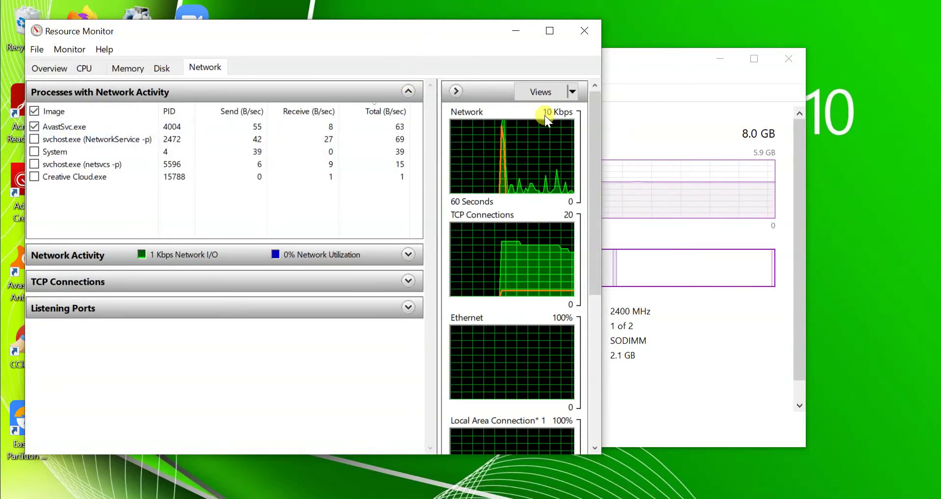
drag(423, 22, 560, 15)
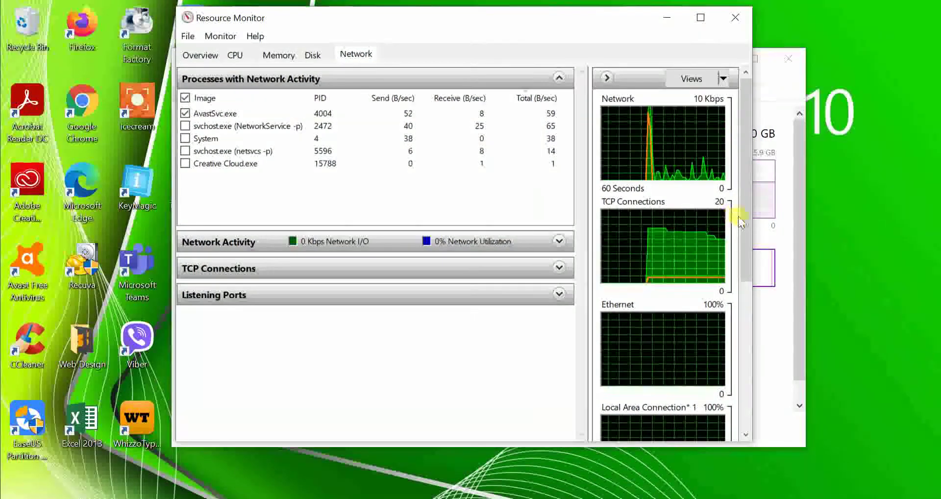
mouse_move(742, 213)
mouse_down()
mouse_move(750, 410)
mouse_move(746, 212)
mouse_up()
- End the AvastSvc.exe process and dismiss the Access is denied error
right_click(250, 115)
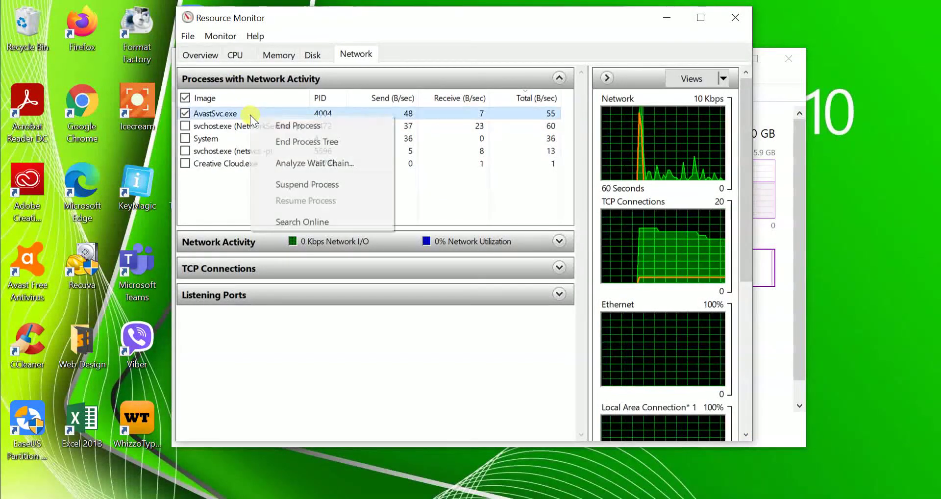
click(286, 126)
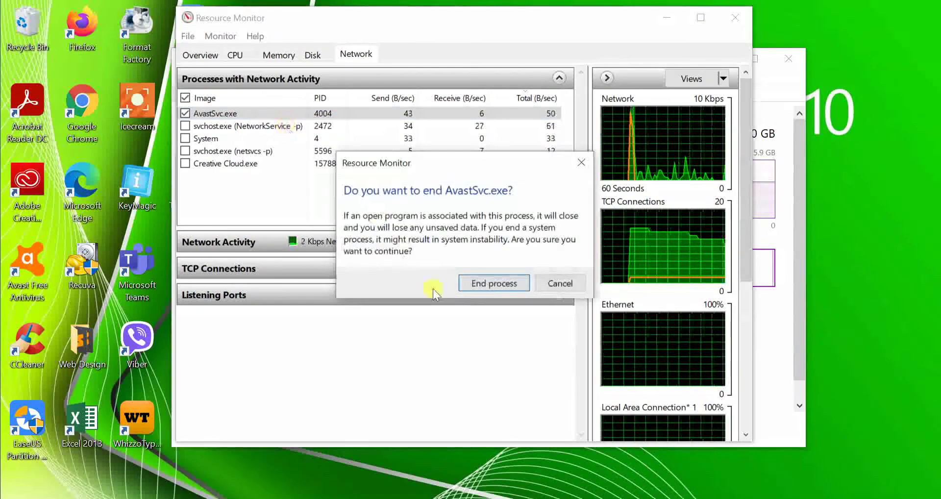
click(489, 281)
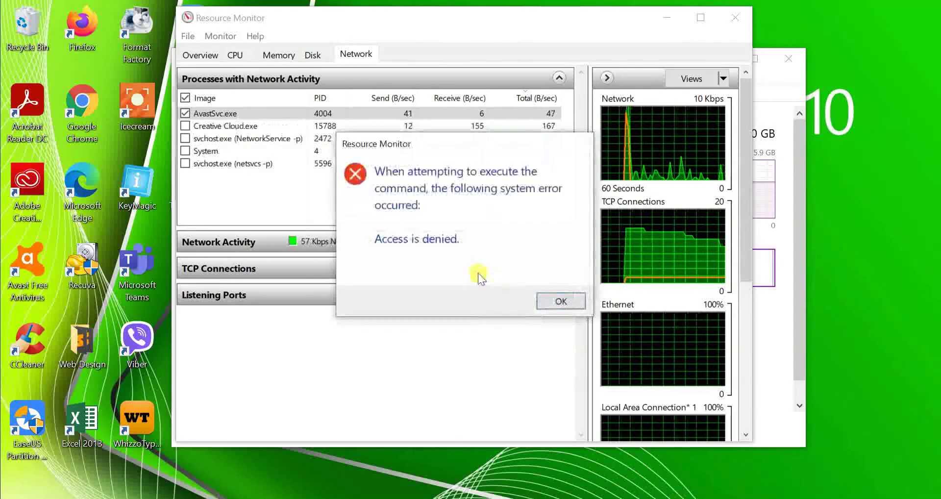
click(560, 302)
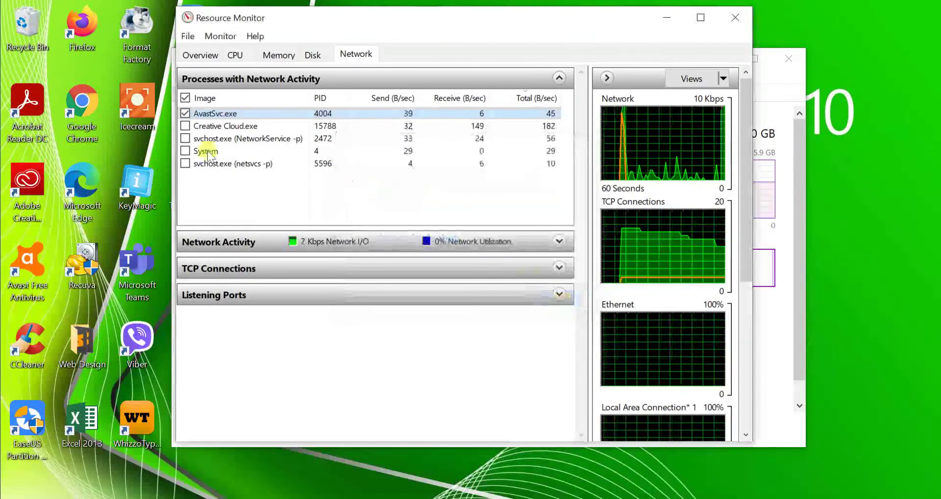
- Retry ending AvastSvc.exe and dismiss the second Access is denied error
right_click(278, 115)
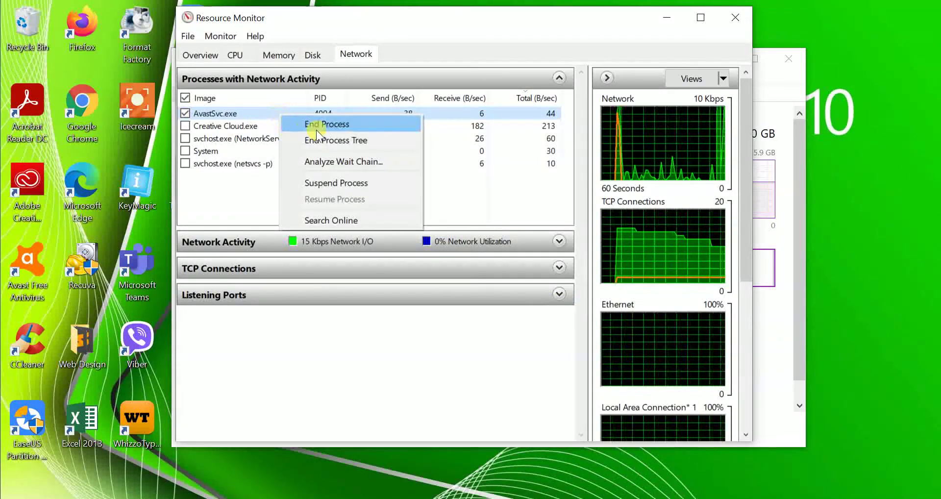
click(343, 123)
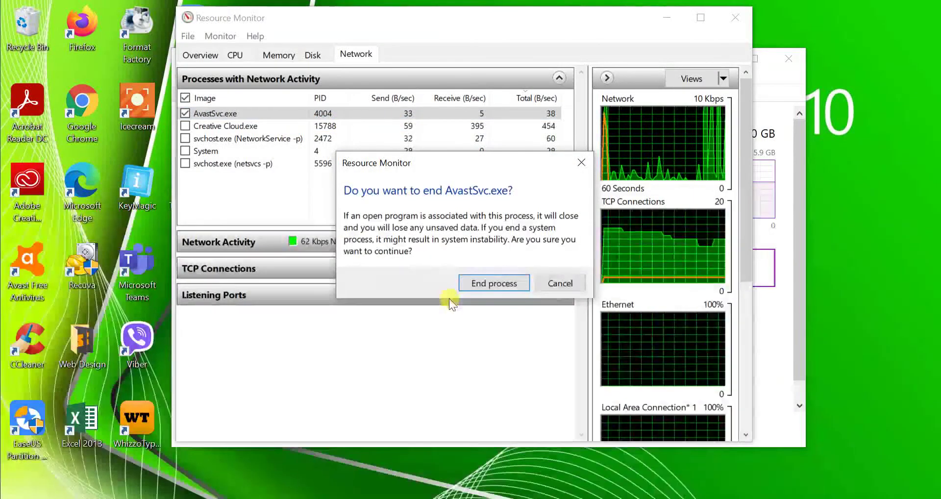
click(488, 279)
click(569, 301)
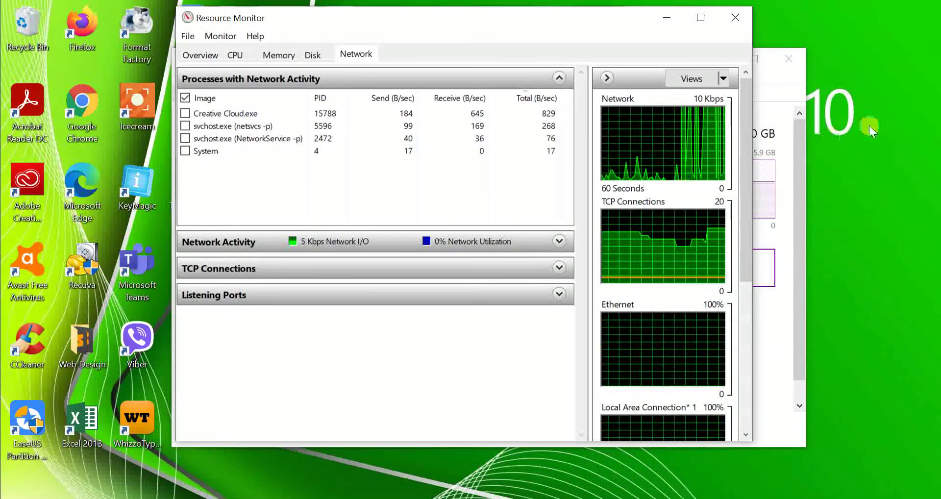
right_click(899, 151)
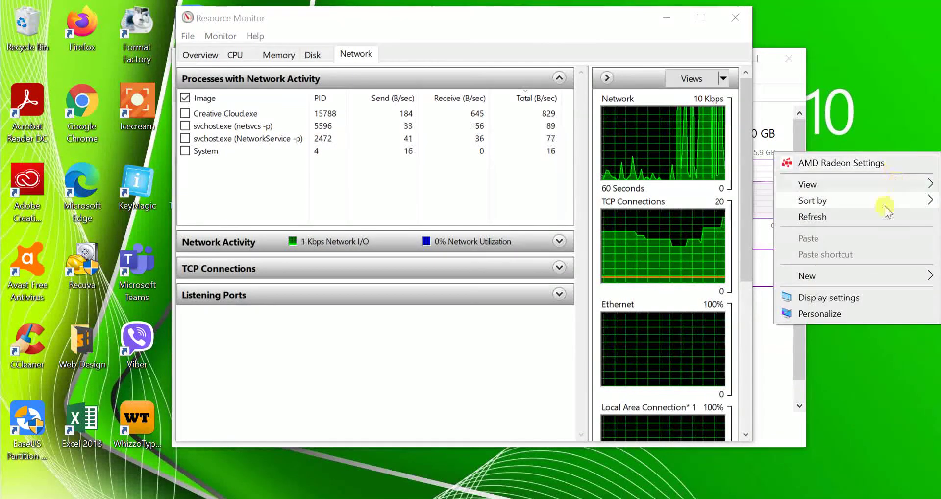
click(871, 215)
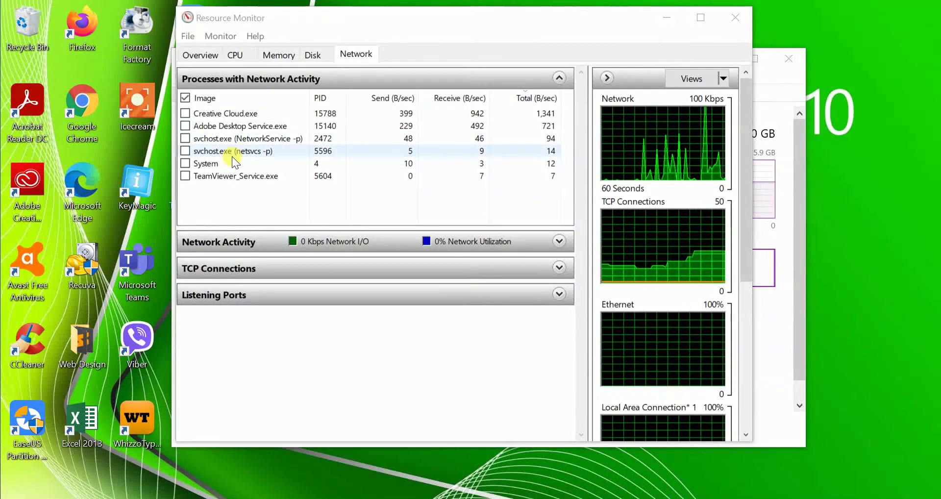
right_click(223, 124)
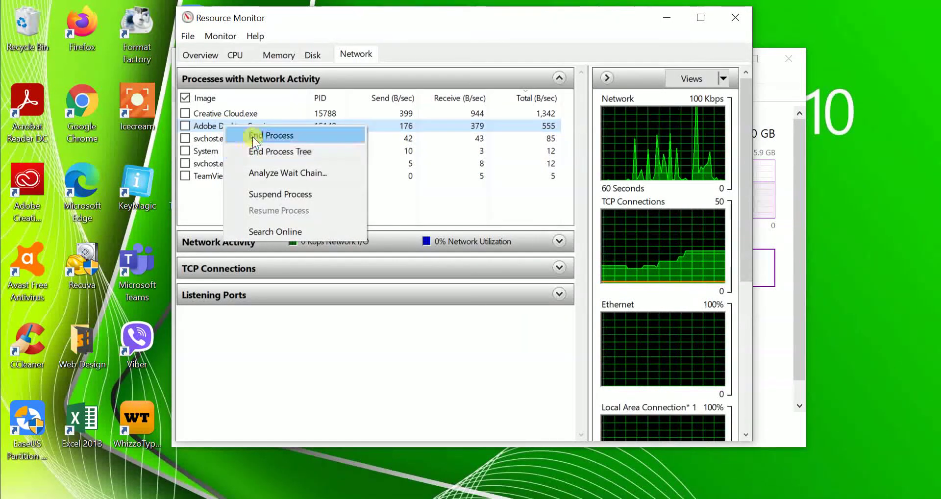
click(196, 206)
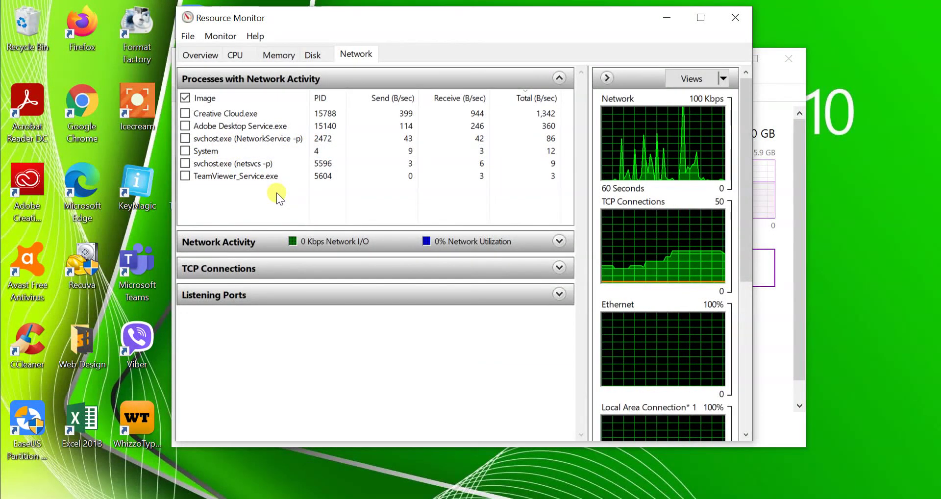
right_click(846, 24)
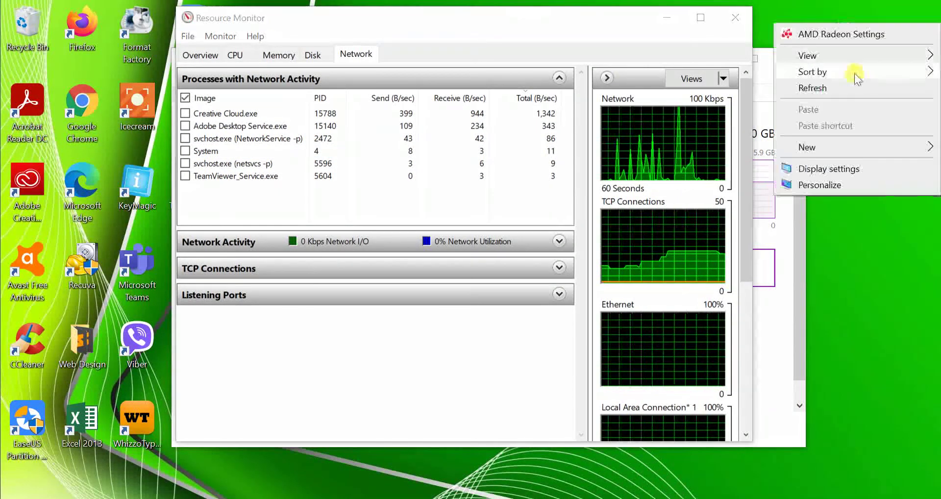
click(794, 89)
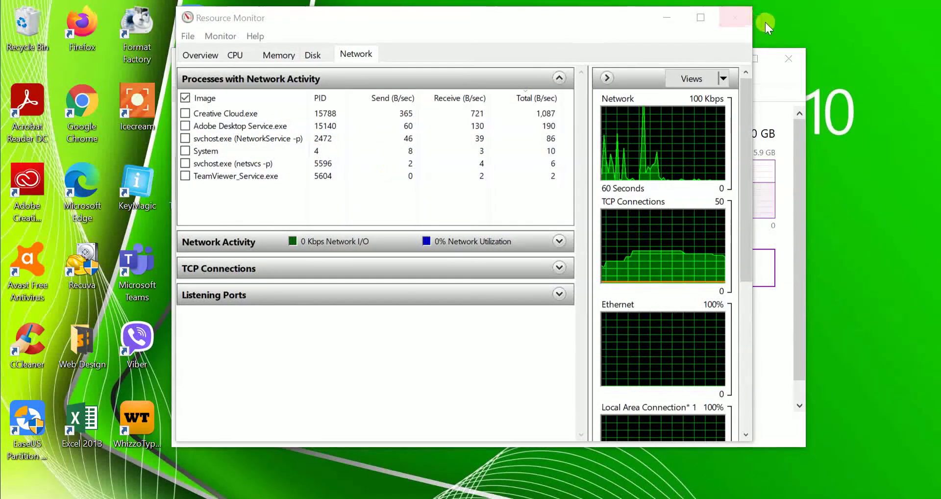
- Close Resource Monitor, show Task Manager's Startup apps list, refresh the desktop, and shift Task Manager right
click(736, 14)
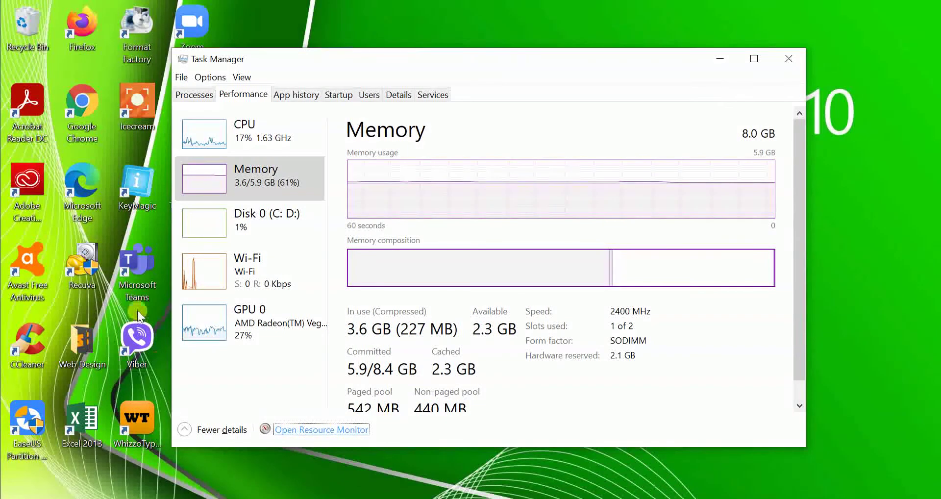
click(339, 100)
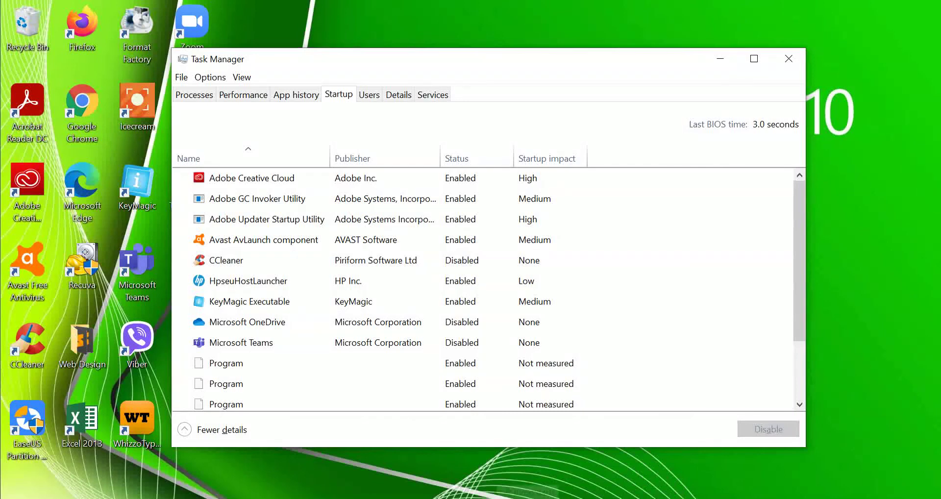
right_click(483, 25)
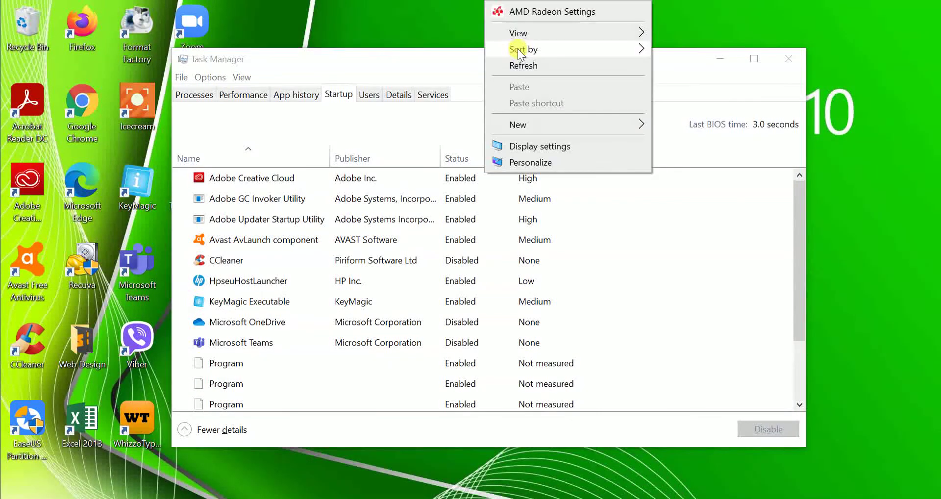
click(515, 64)
drag(449, 58, 508, 49)
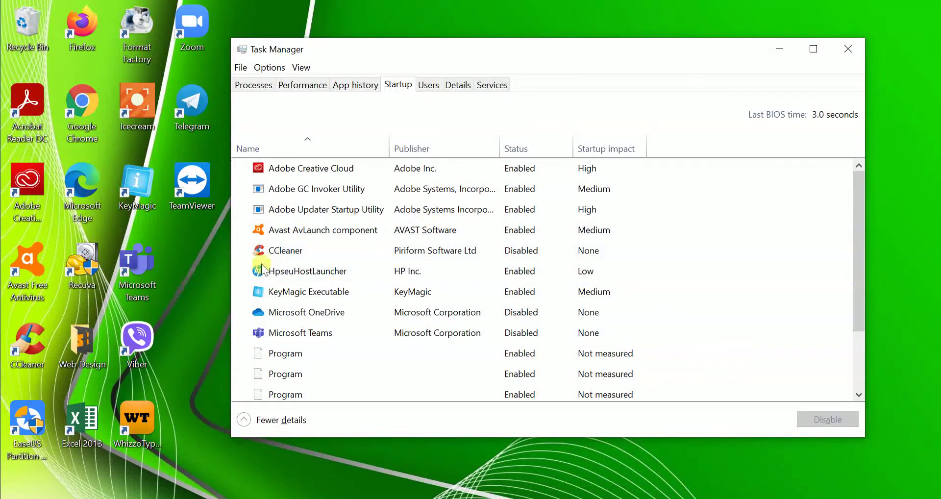
- Disable Adobe Updater Startup Utility in the Startup list, after first selecting Avast AvLaunch component
click(293, 230)
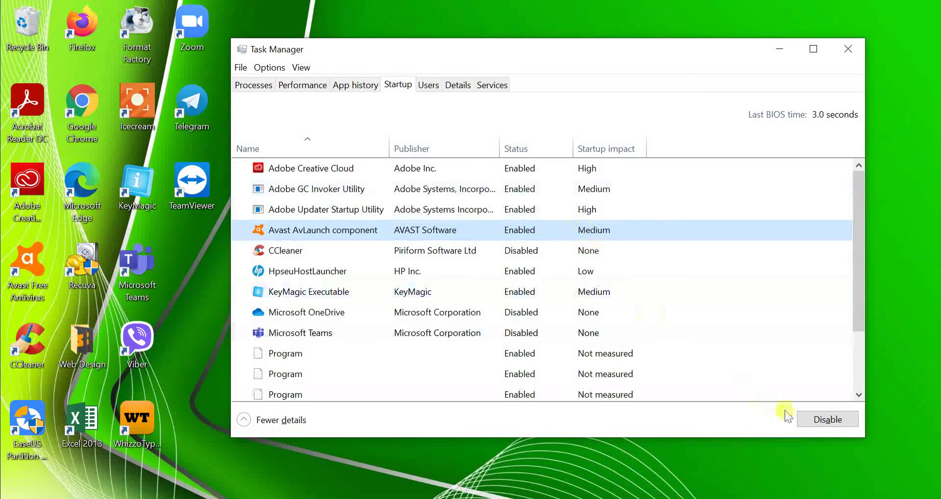
click(827, 420)
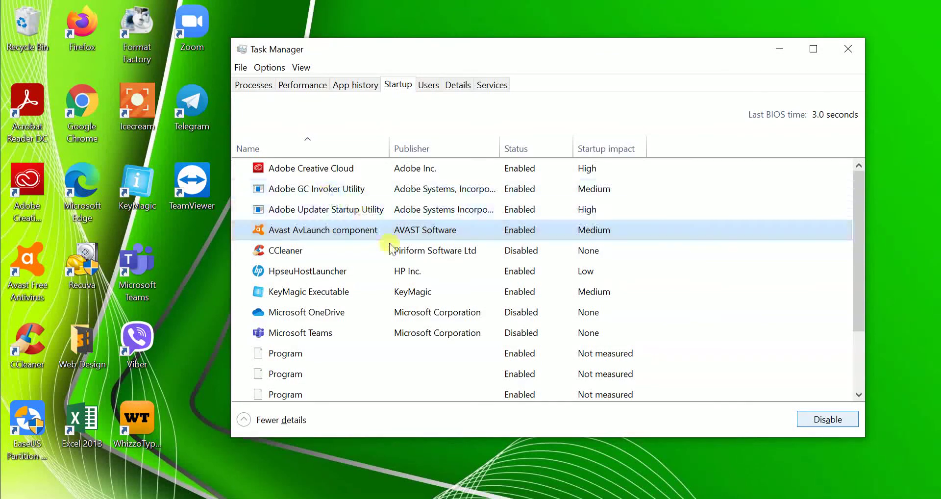
click(338, 212)
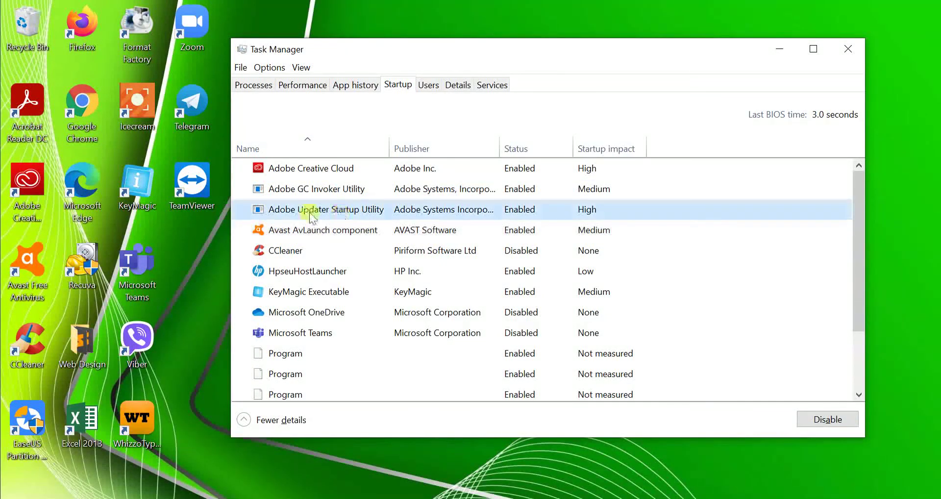
click(820, 414)
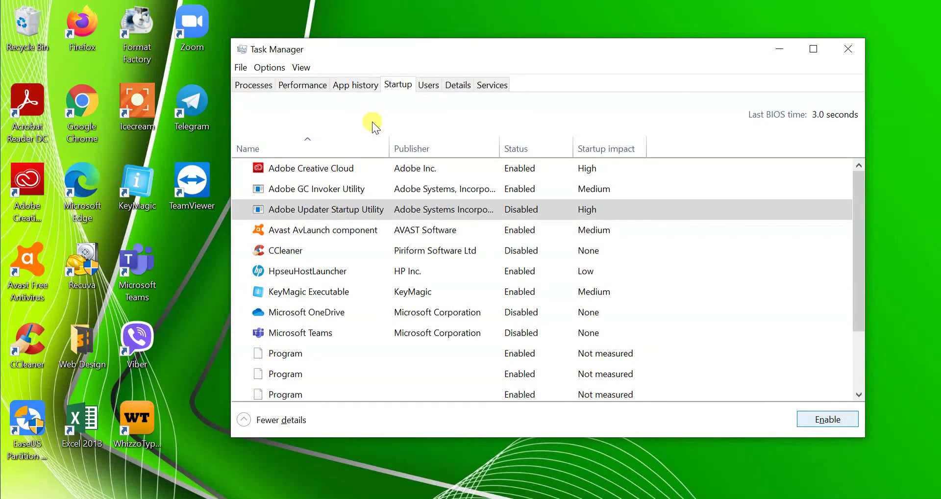
- Close Task Manager and check the Wi-Fi flyout shows the OPPO A5 2020 connection
click(857, 49)
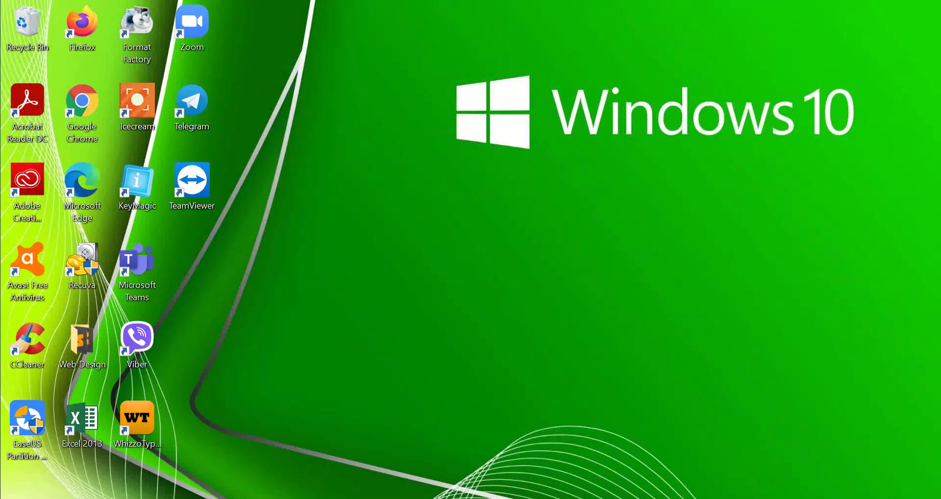
click(763, 497)
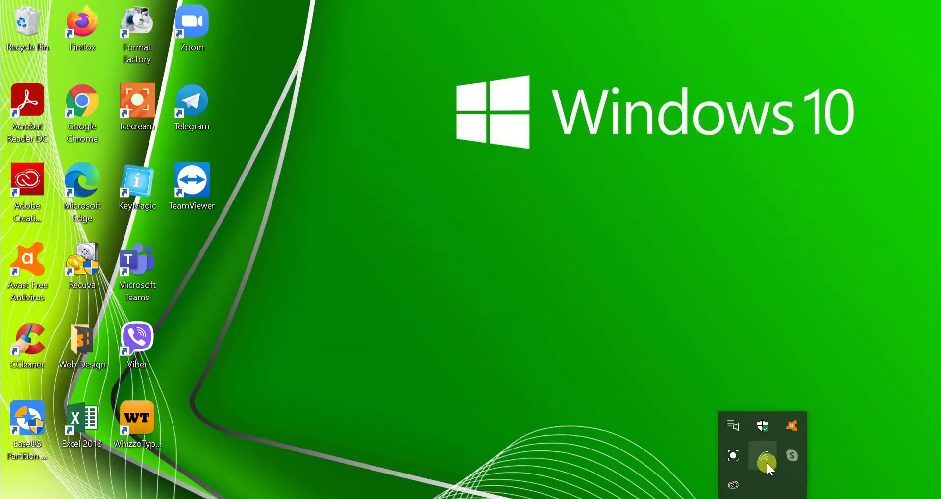
click(766, 460)
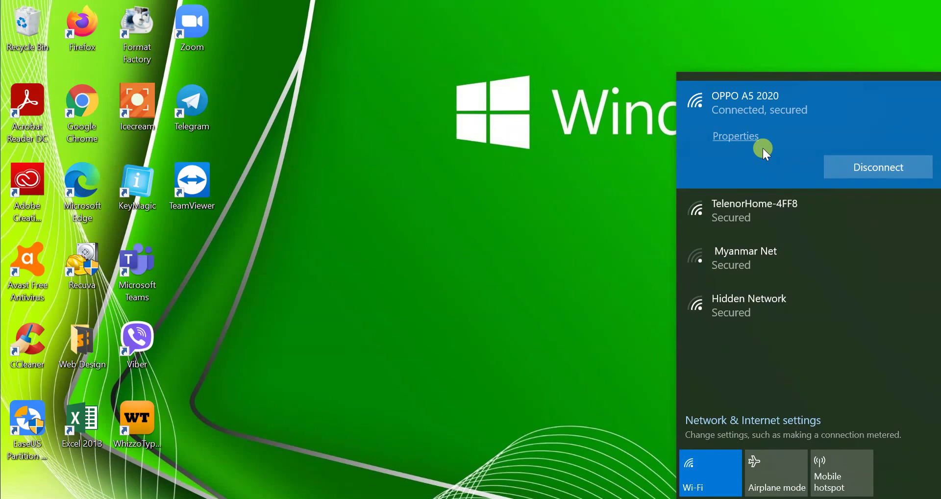
click(580, 201)
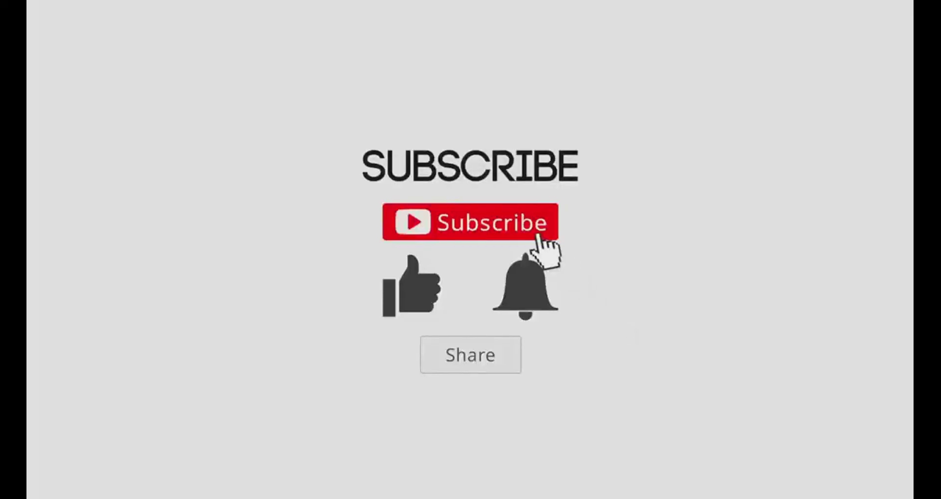